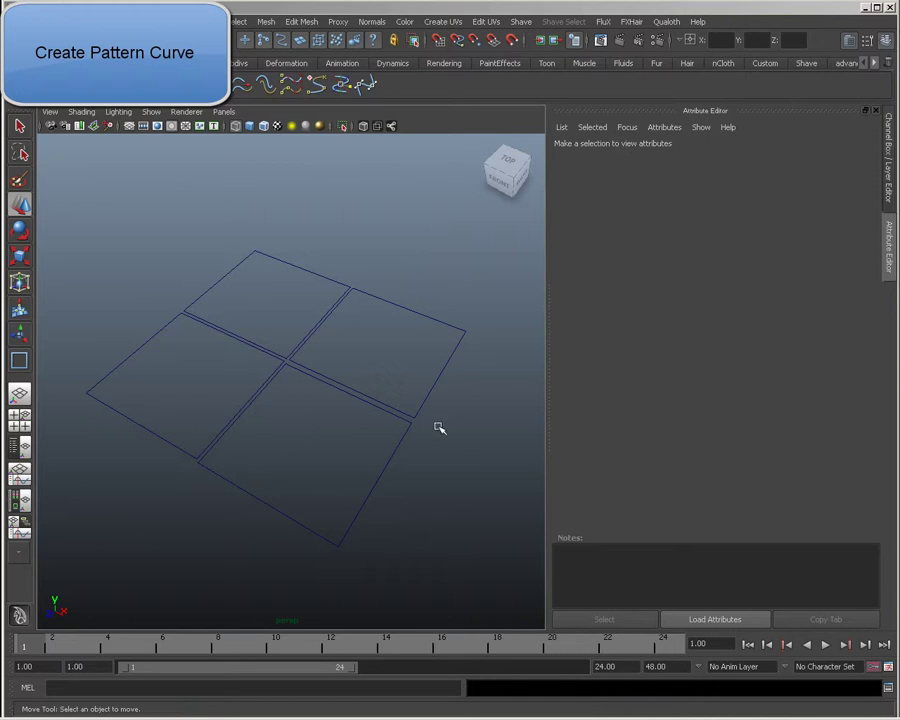
- Turn the top-left and top-right NURBS squares into Qualoth cloth patterns
left_click(307, 279)
key("Up")
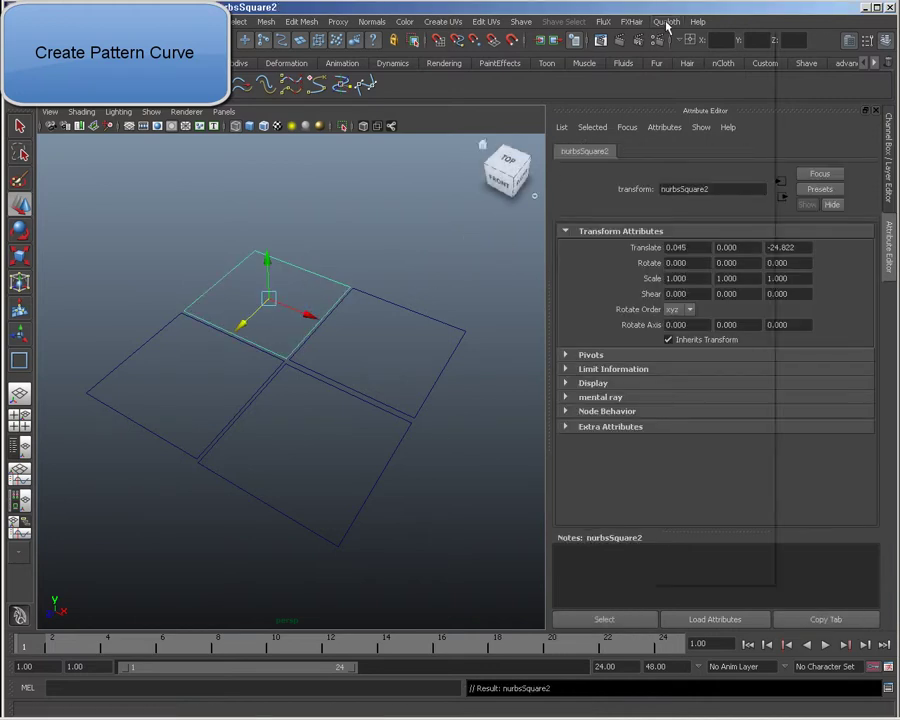
left_click(667, 22)
left_click(688, 56)
left_click(406, 303)
key("Up")
key("g")
- Turn the bottom-right and bottom-left squares into cloth patterns
left_click(385, 470)
key("Up")
key("g")
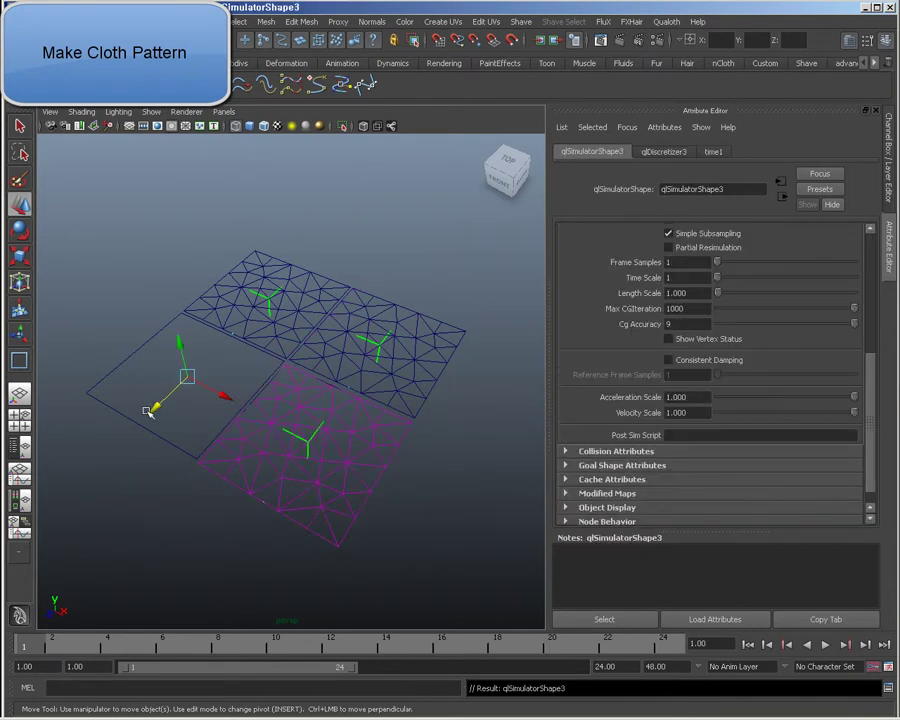
left_click(107, 419)
key("Up")
key("g")
- Set the bottom-left pattern's qlDiscretizer Resolution to 100
left_click(680, 152)
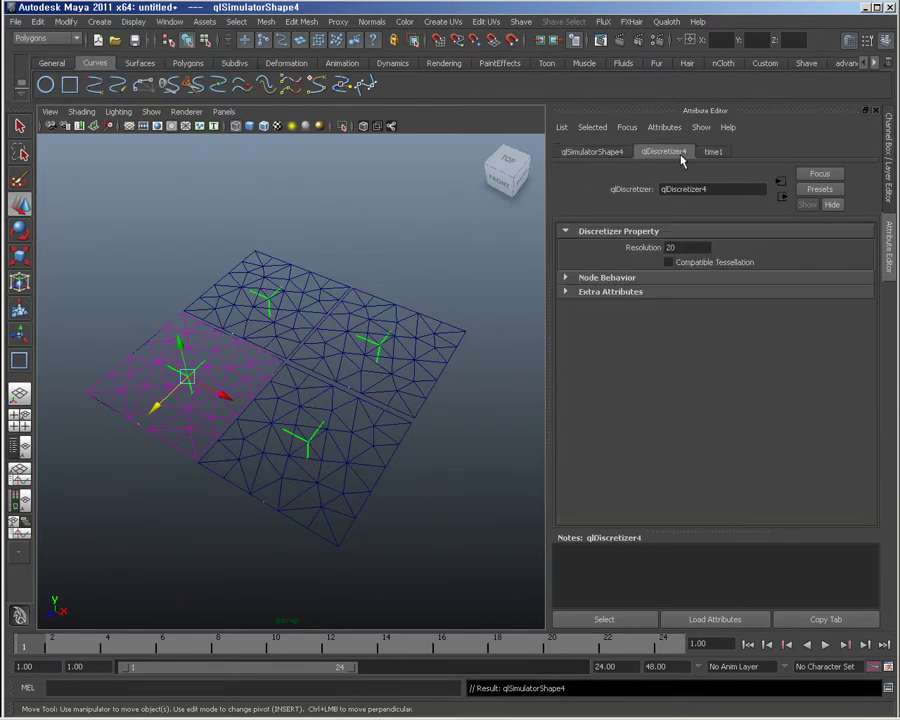
type("100")
key("Return")
- Clear the selection and switch to the Persp/Outliner layout
left_click(306, 398)
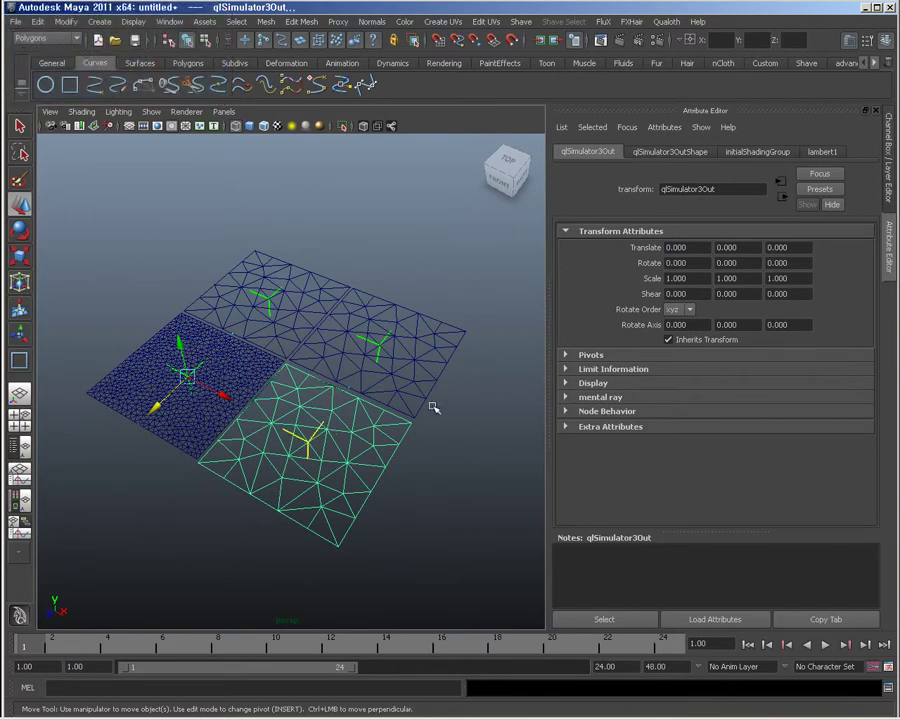
left_click(474, 420)
left_click(20, 450)
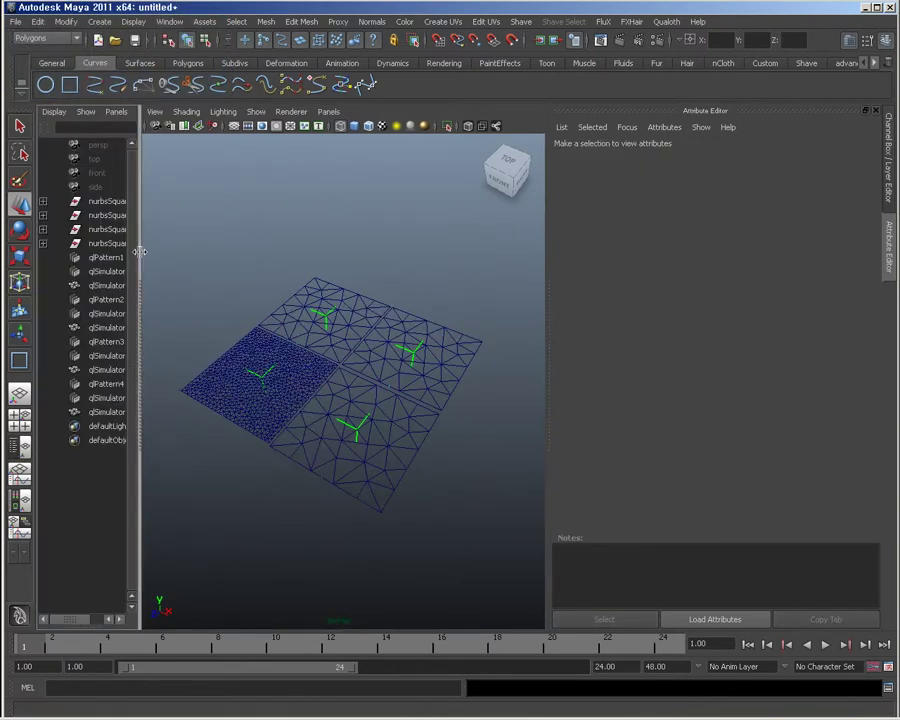
- Set qlPattern3's discretizer Resolution to 100
scroll(398, 452, "up", 5)
scroll(385, 451, "down", 2)
left_click(372, 457)
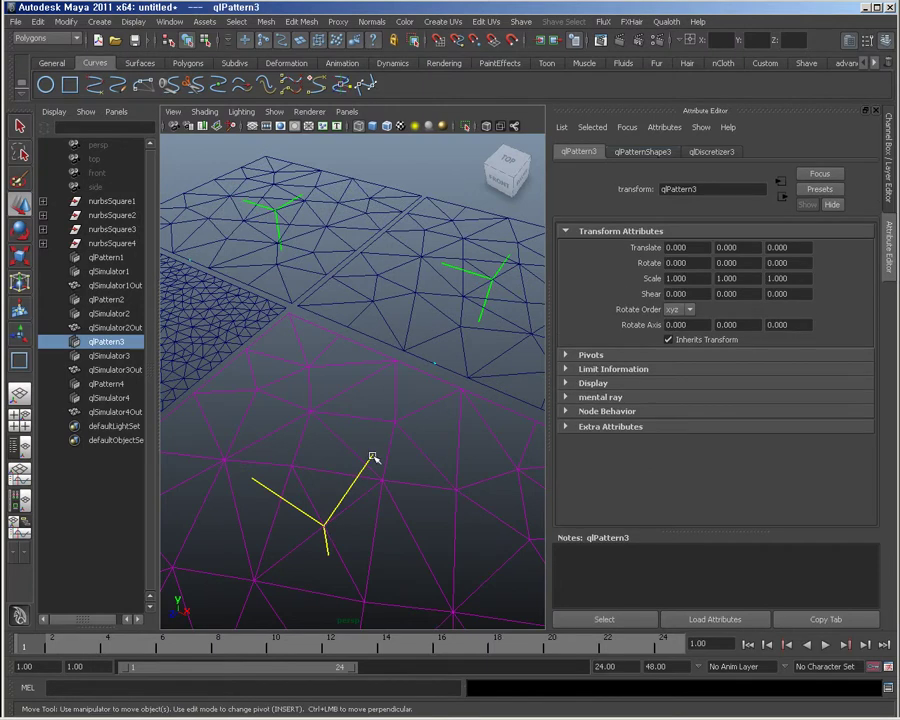
left_click(712, 152)
double_click(686, 247)
type("100")
key("Return")
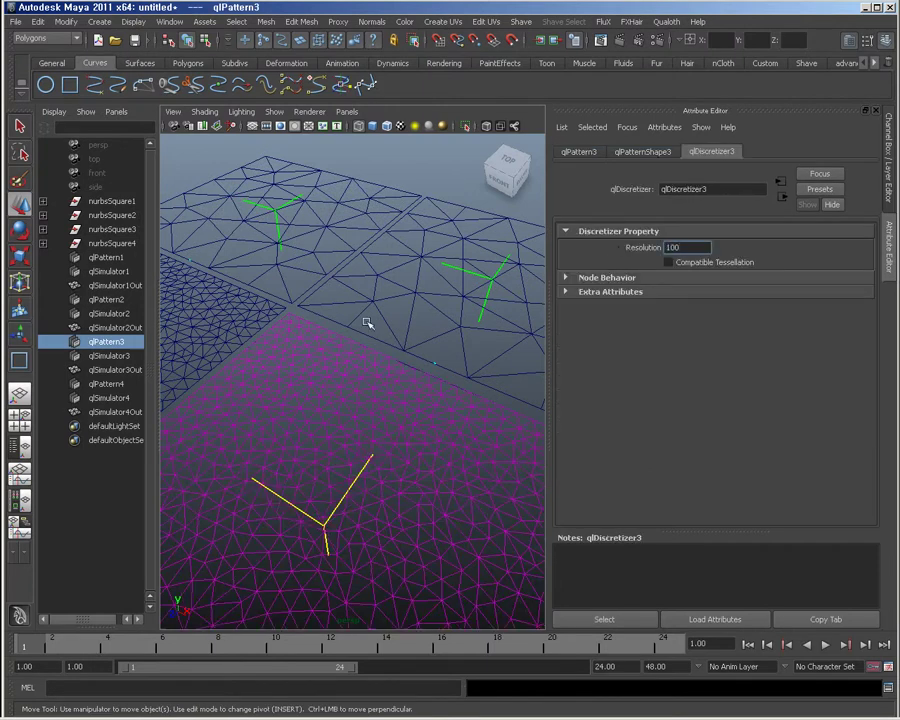
- Set Resolution to 100 on qlPattern1 and qlPattern2
left_click(279, 228)
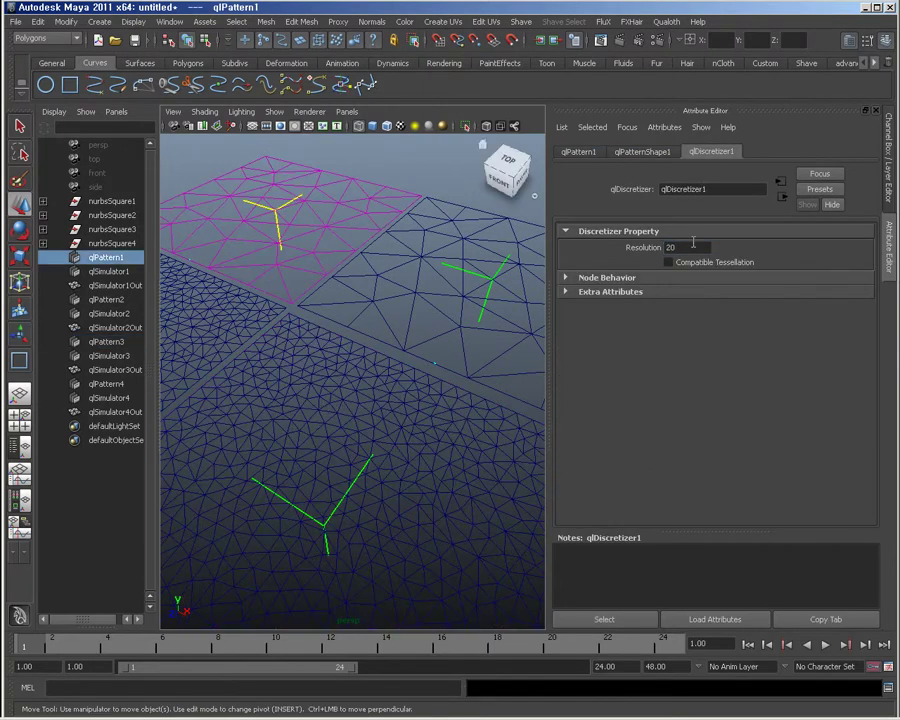
type("00")
key("Return")
left_click(490, 289)
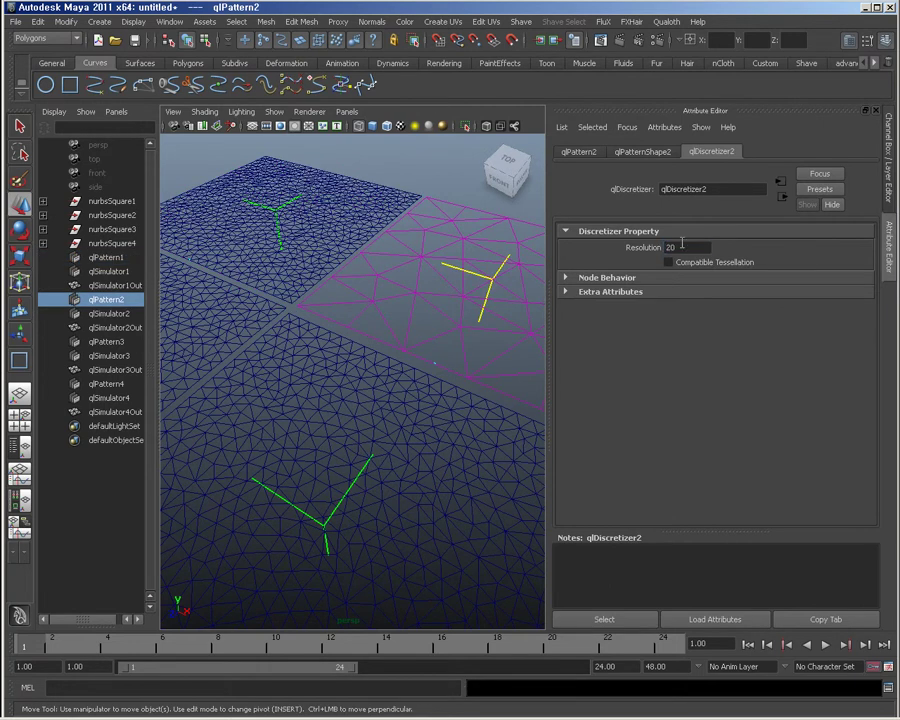
type("100")
key("Return")
- Narrow the outliner to widen the viewport and select the right cloth mesh
scroll(372, 308, "down", 2)
scroll(358, 311, "down", 2)
left_click_drag(157, 334, 126, 323)
left_click(432, 245)
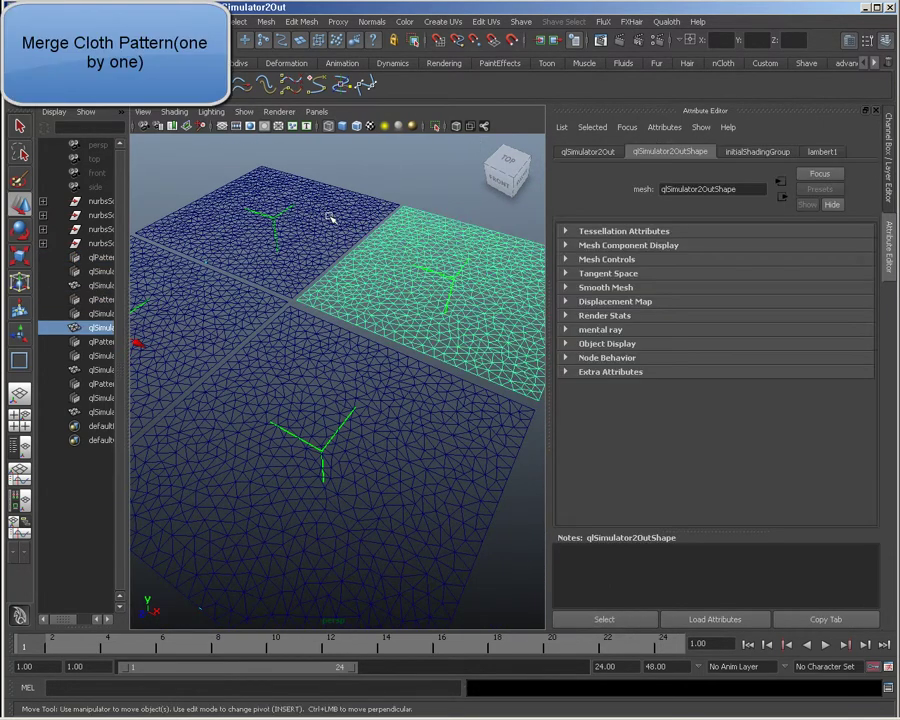
- Merge the right and upper-left meshes, then the left and bottom meshes
left_click(348, 222, "shift")
left_click(666, 21)
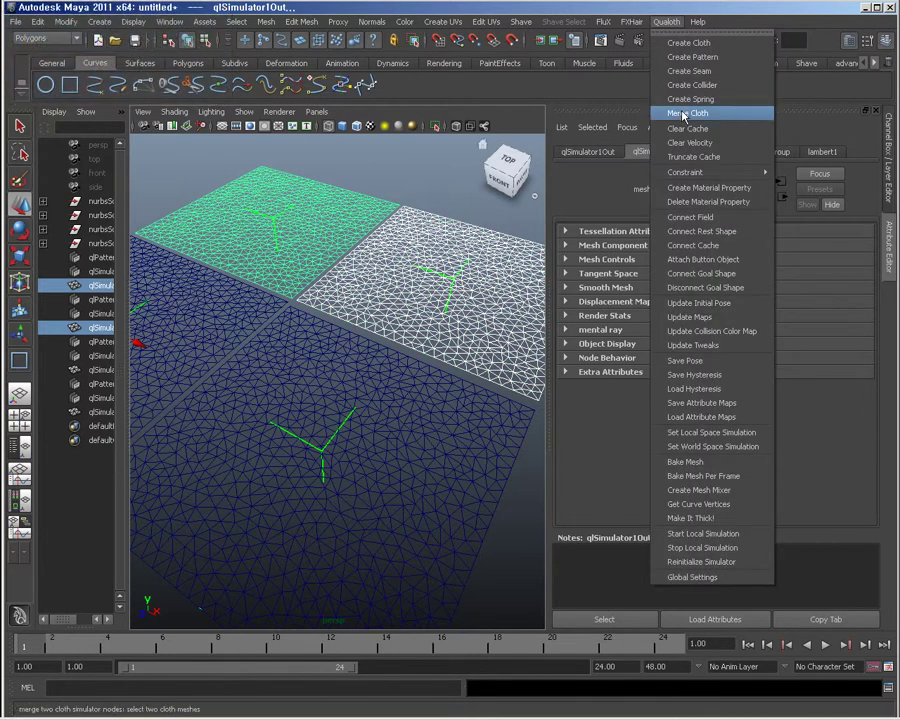
left_click(683, 114)
left_click(340, 237)
left_click(216, 324)
left_click(316, 370, "shift")
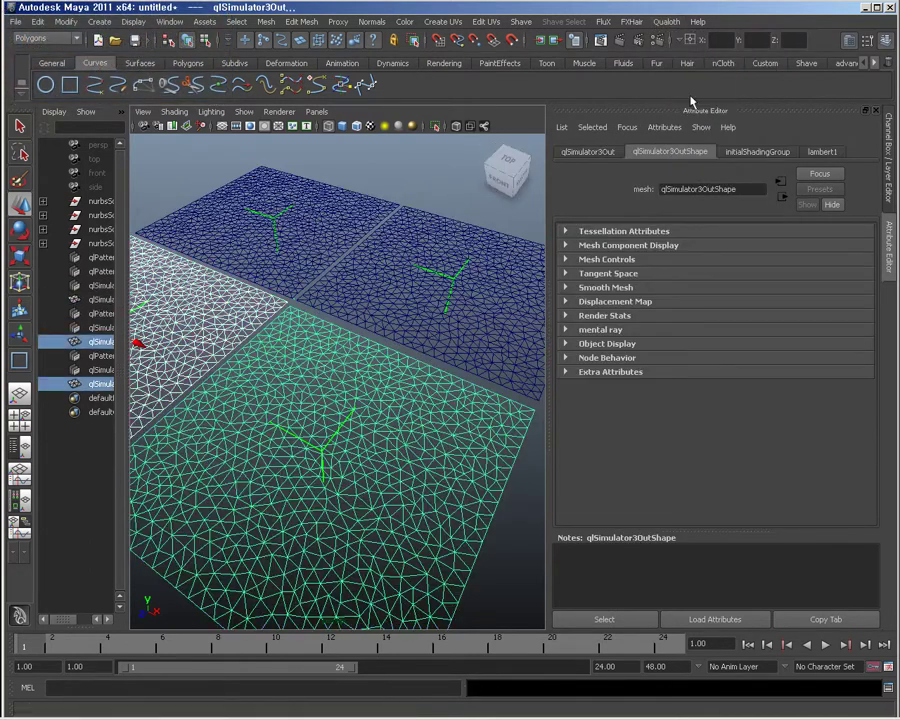
key("g")
- Merge the remaining cloth pieces until a single simulator mesh remains
left_click(373, 272)
left_click(327, 350, "shift")
key("g")
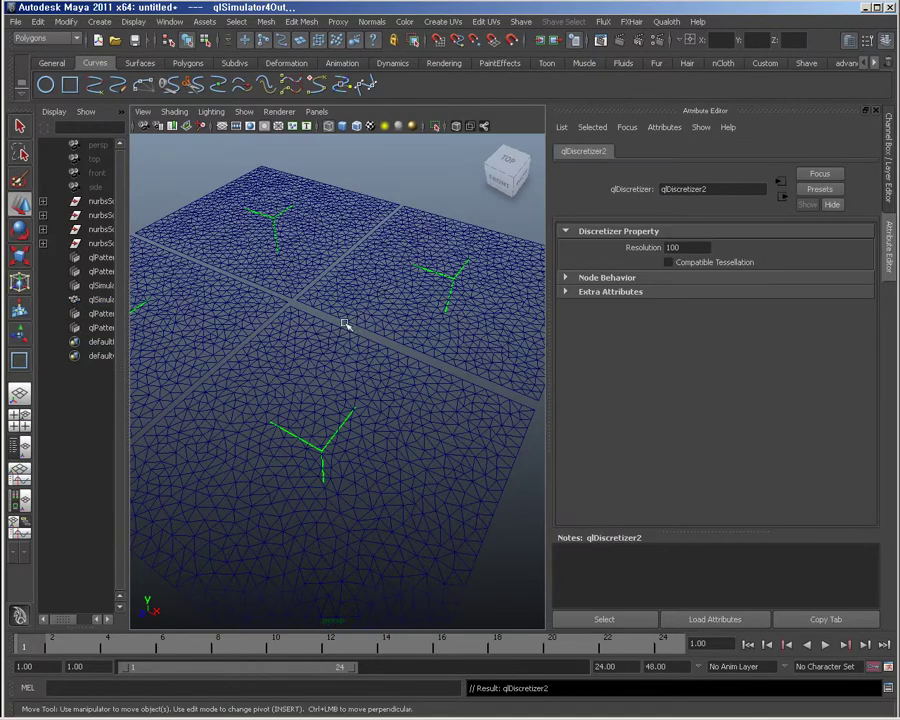
mouse_move(374, 300)
left_mouse_down("alt")
mouse_move(348, 438)
mouse_move(372, 348)
mouse_move(365, 306)
left_mouse_up("alt")
left_click(666, 21)
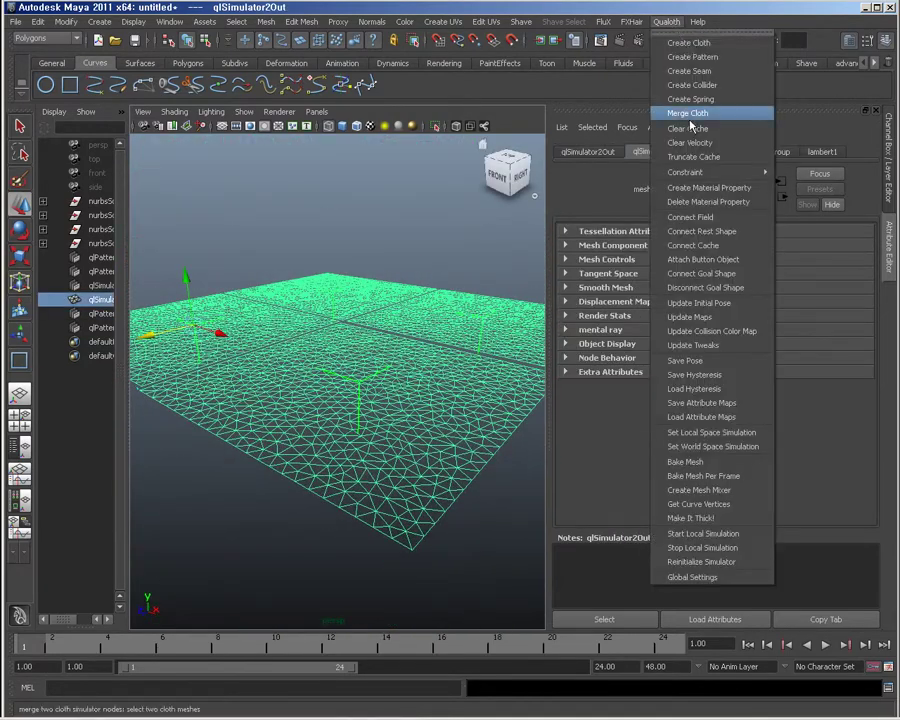
left_click(688, 113)
- View the merged cloth from above and switch it to vertex editing
mouse_move(360, 224)
left_mouse_down("alt")
mouse_move(416, 254)
mouse_move(399, 286)
left_mouse_up("alt")
scroll(382, 255, "up", 1)
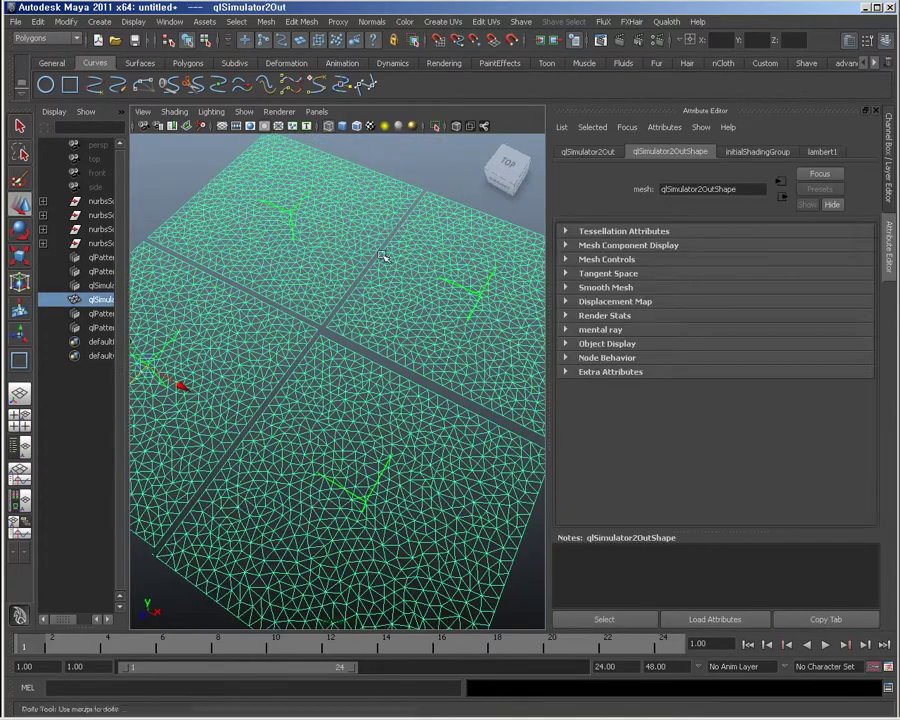
scroll(382, 422, "up", 5)
right_click_drag(424, 302, 390, 300)
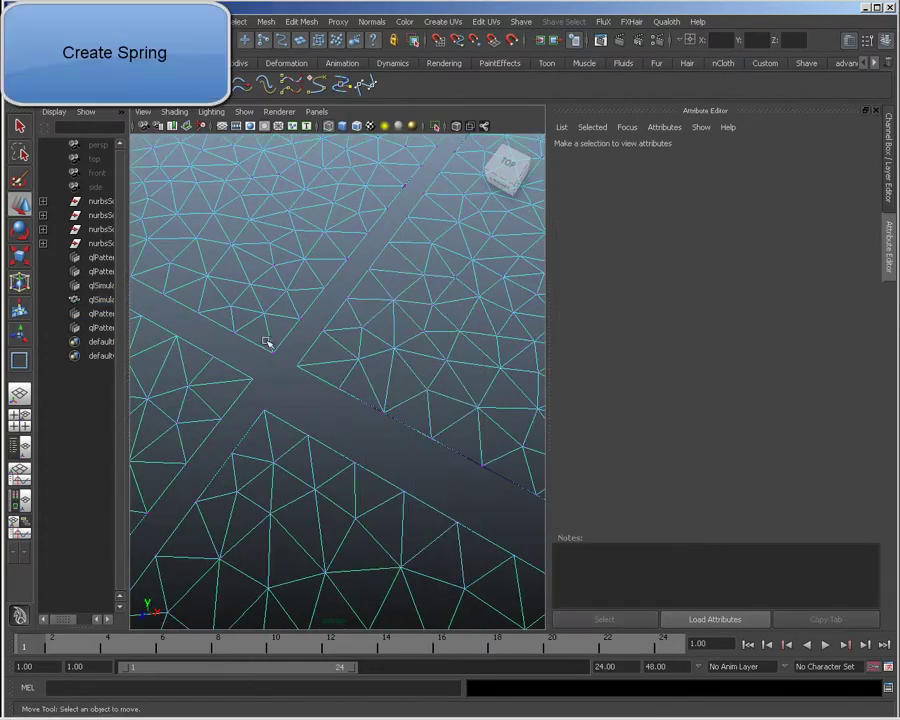
- Create the first spring between vertices on either side of the seam
left_click_drag(267, 342, 348, 342)
middle_click_drag(424, 268, 396, 407, "alt")
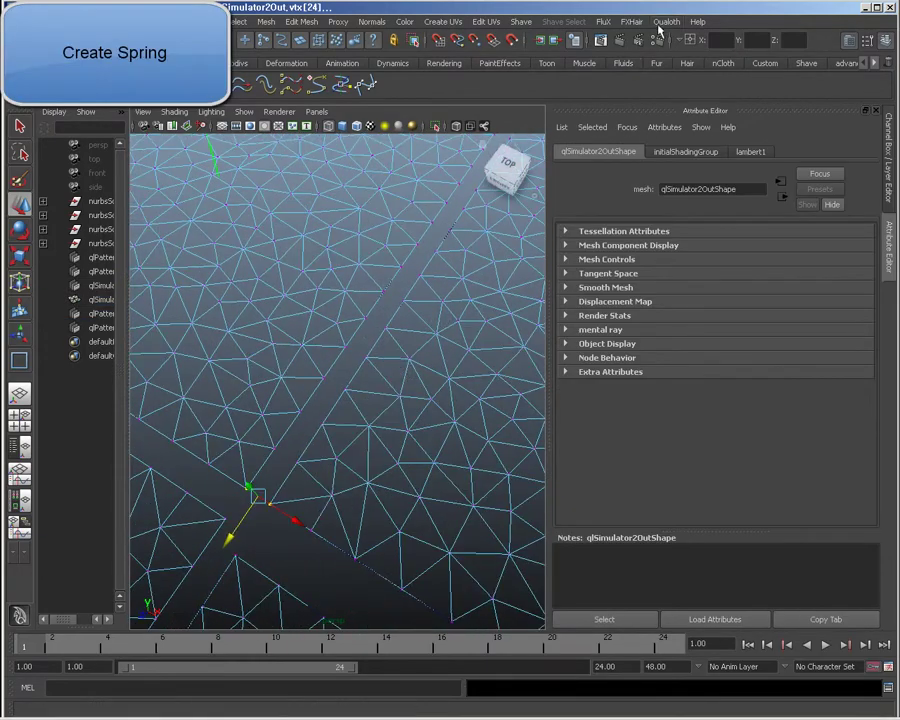
left_click(666, 21)
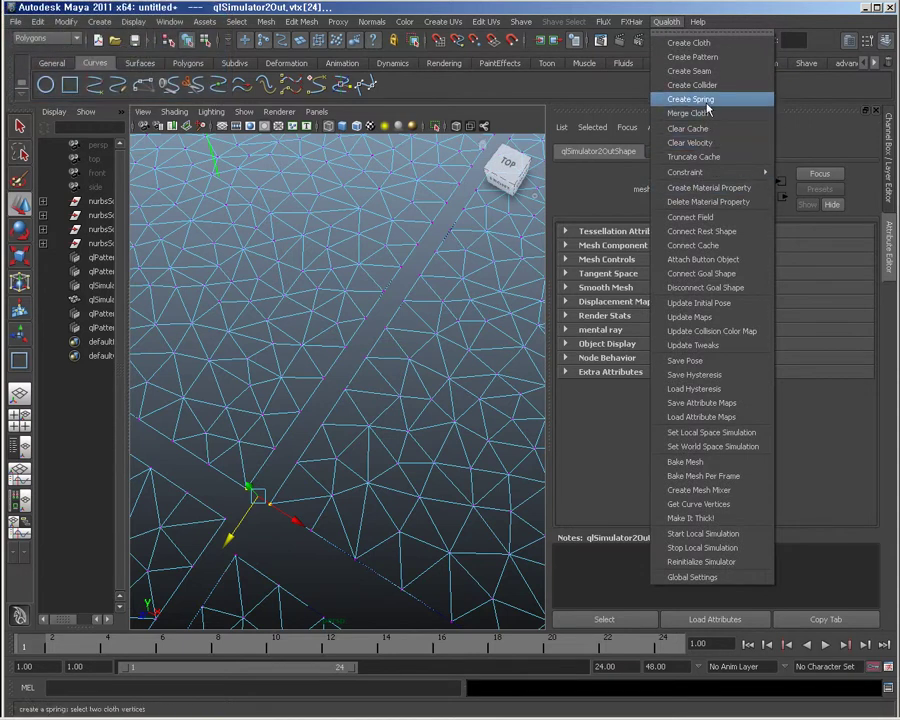
left_click(700, 99)
left_click(295, 403)
left_click(268, 461)
- Add several more springs across the seam between facing vertex pairs
mouse_move(316, 486)
left_mouse_down()
mouse_move(290, 448)
mouse_move(323, 361)
mouse_move(366, 406)
left_mouse_up()
left_click(320, 428)
left_click_drag(338, 334, 382, 376)
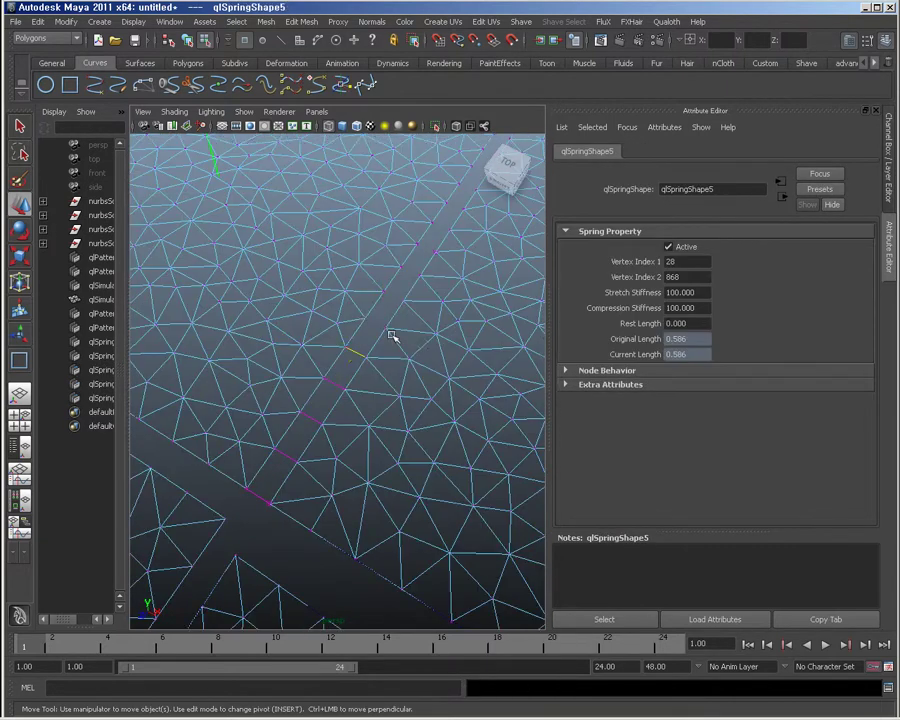
mouse_move(362, 316)
left_mouse_down()
mouse_move(380, 328)
mouse_move(402, 302)
mouse_move(446, 286)
mouse_move(410, 234)
left_mouse_up()
left_click(432, 248)
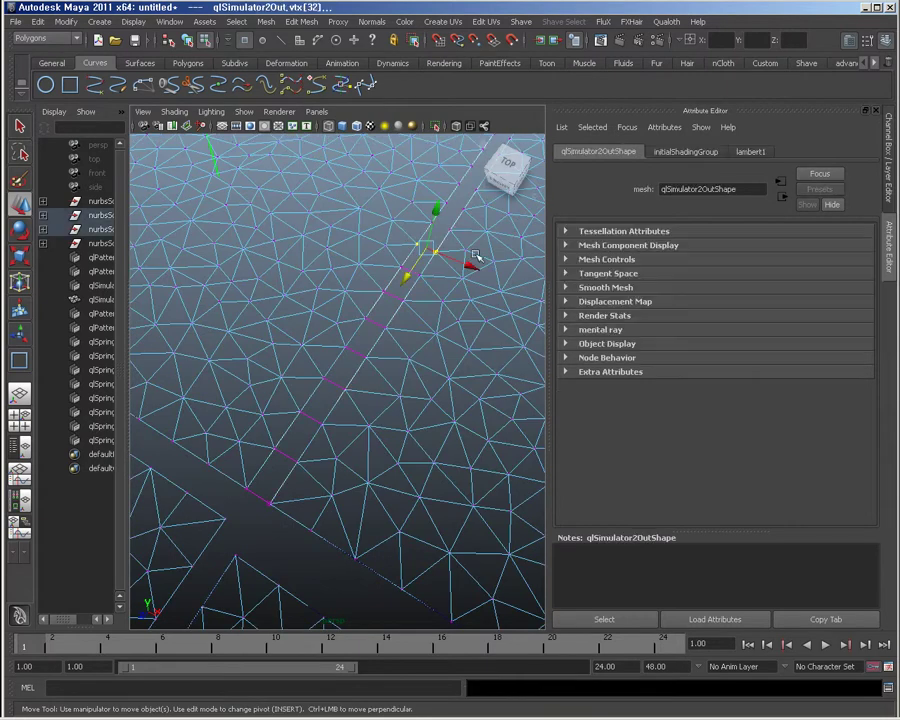
left_click(424, 283)
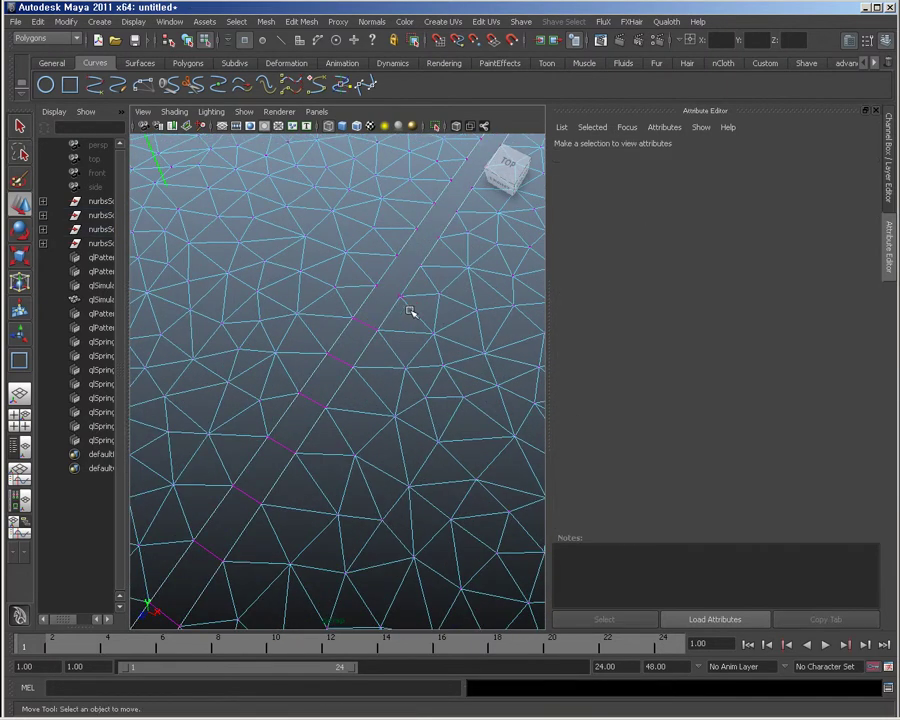
- Add a spring linking vertices 32 and 864 across the seam
mouse_move(408, 311)
right_mouse_down()
mouse_move(419, 295)
mouse_move(373, 293)
right_mouse_up()
left_click(398, 296)
mouse_move(398, 296)
left_mouse_down()
mouse_move(380, 288)
mouse_move(324, 410)
left_mouse_up()
left_click(426, 270)
left_click(424, 266)
left_click(414, 256)
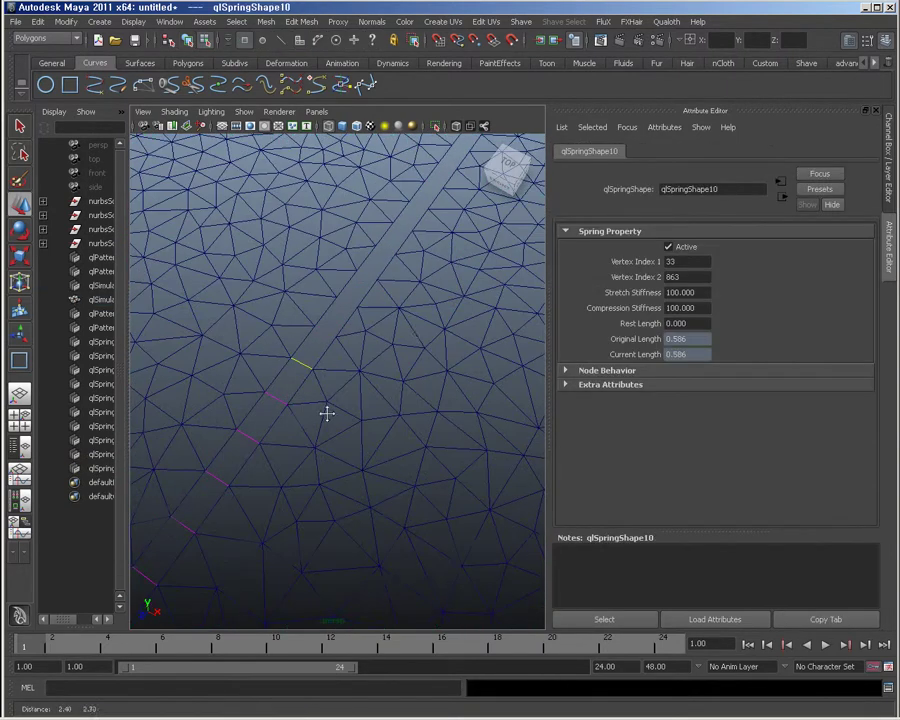
- Add springs across the seam starting from vertex 34
left_click(384, 307)
left_click(384, 307)
left_click(325, 333)
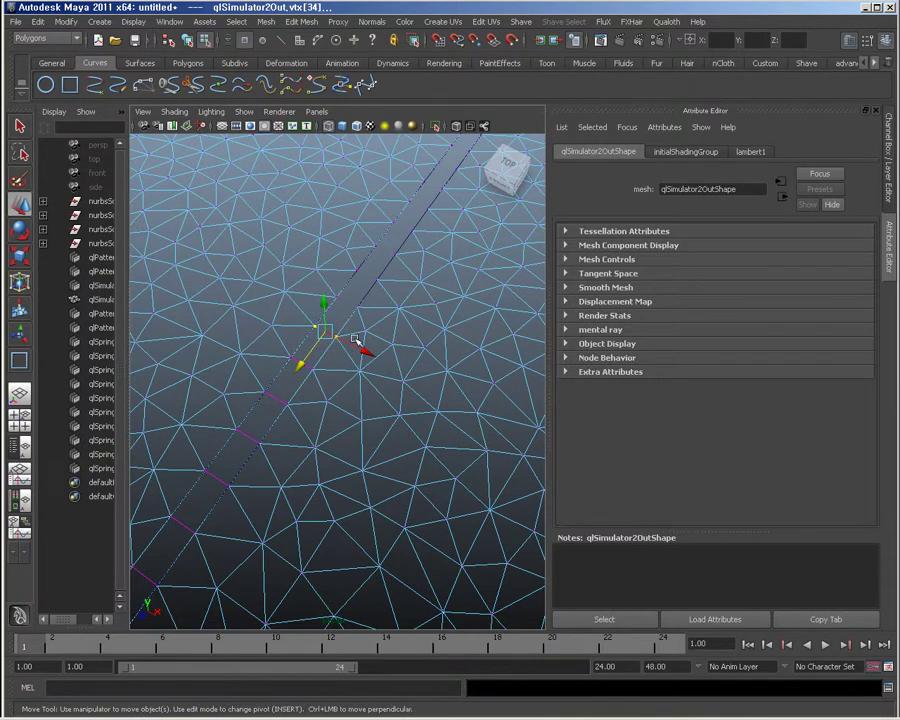
left_click(364, 314)
left_click(380, 306)
left_click(391, 288)
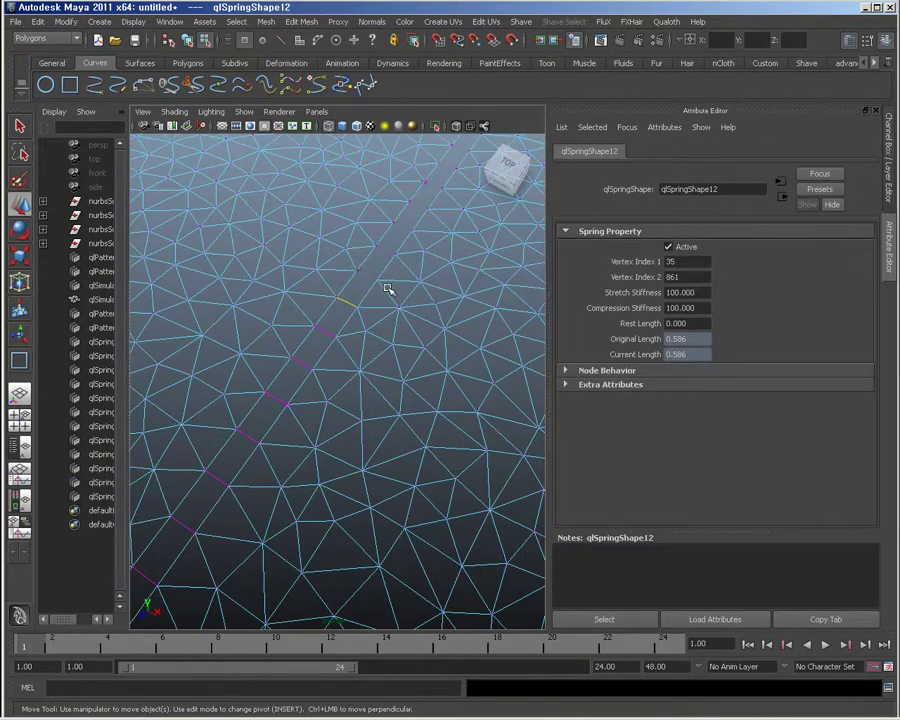
- Continue adding springs along the seam's next vertex pairs
left_click(372, 237)
left_click(372, 240)
left_click(392, 207)
left_click(390, 217)
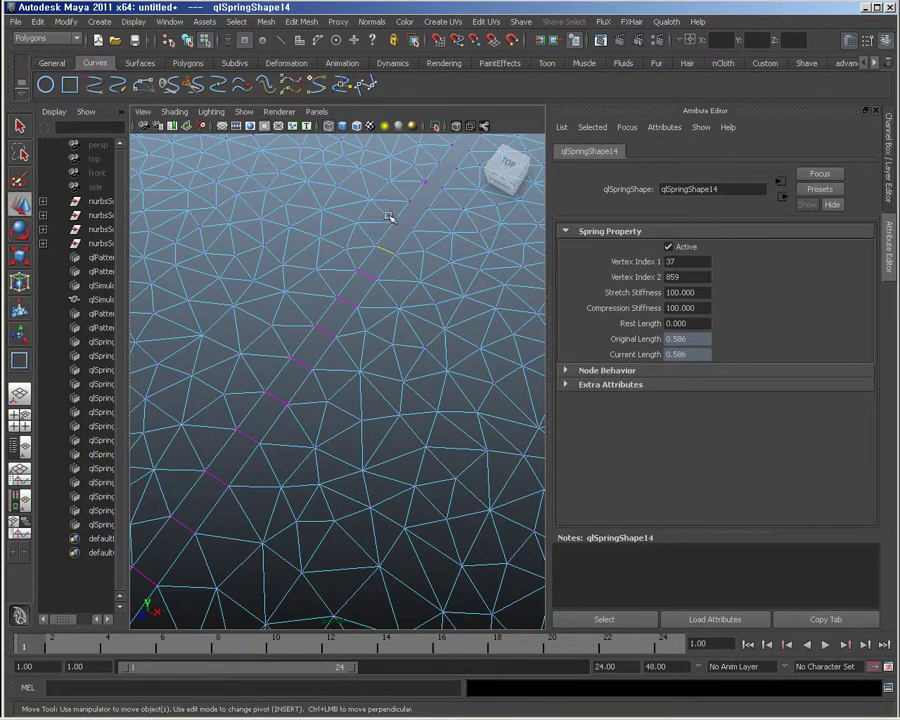
left_click(390, 217)
right_click_drag(428, 287, 316, 452, "alt")
left_click_drag(316, 452, 296, 352, "alt")
- Add two more springs across the central gap
left_click(282, 357)
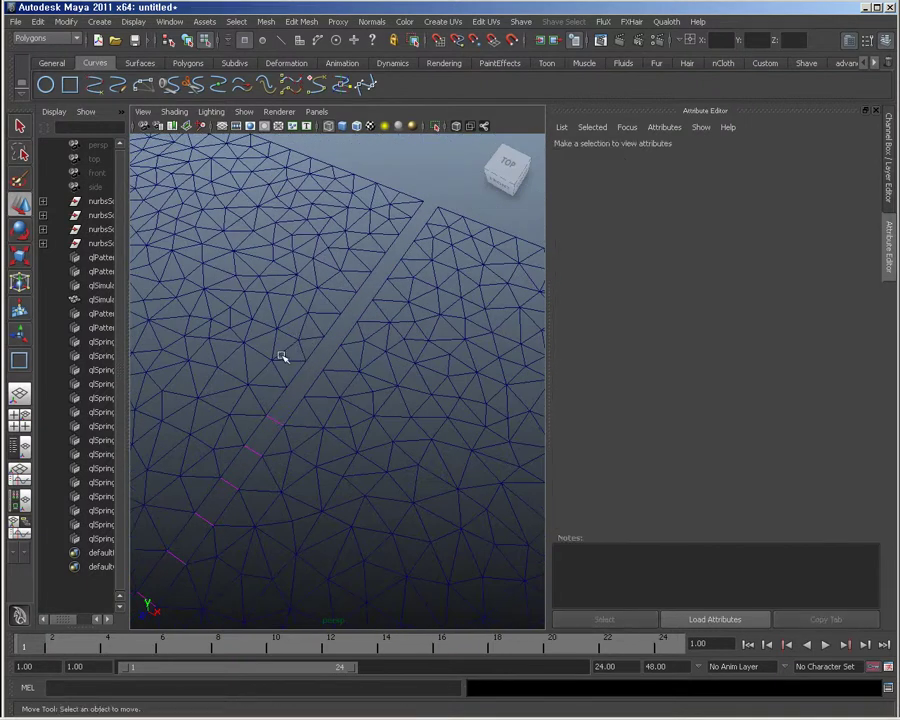
left_click(283, 378)
left_click(295, 393)
left_click(351, 348)
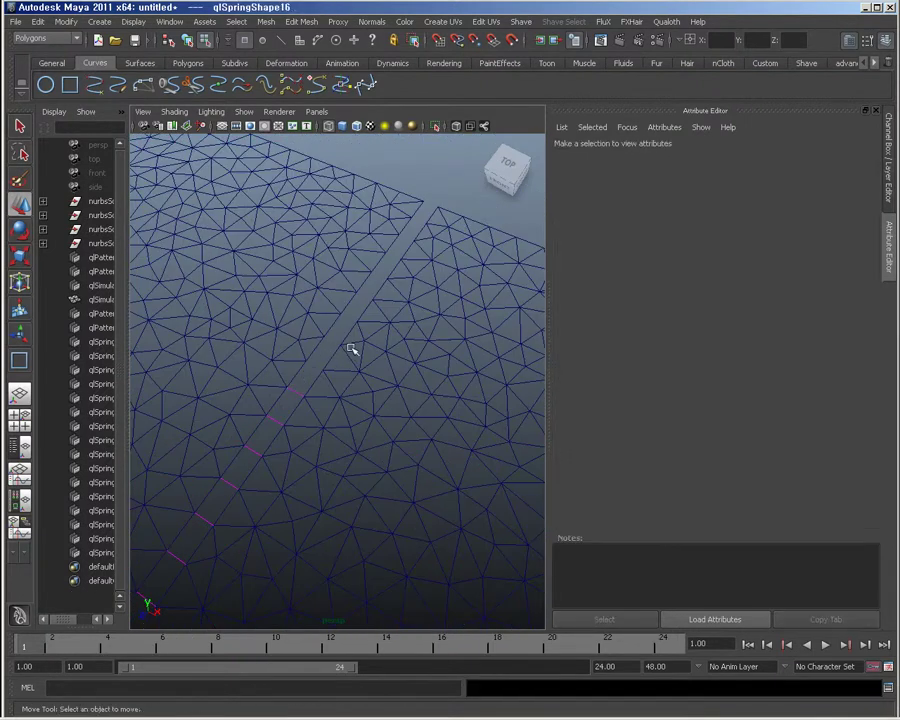
left_click(351, 348)
scroll(341, 340, "up", 2)
left_click(296, 362)
- Link the next four seam vertex pairs with springs
left_click(322, 322)
left_click(338, 300)
left_click(360, 305)
left_click(368, 275)
left_click(372, 272)
left_click(375, 237)
left_click(385, 243)
left_click(403, 211)
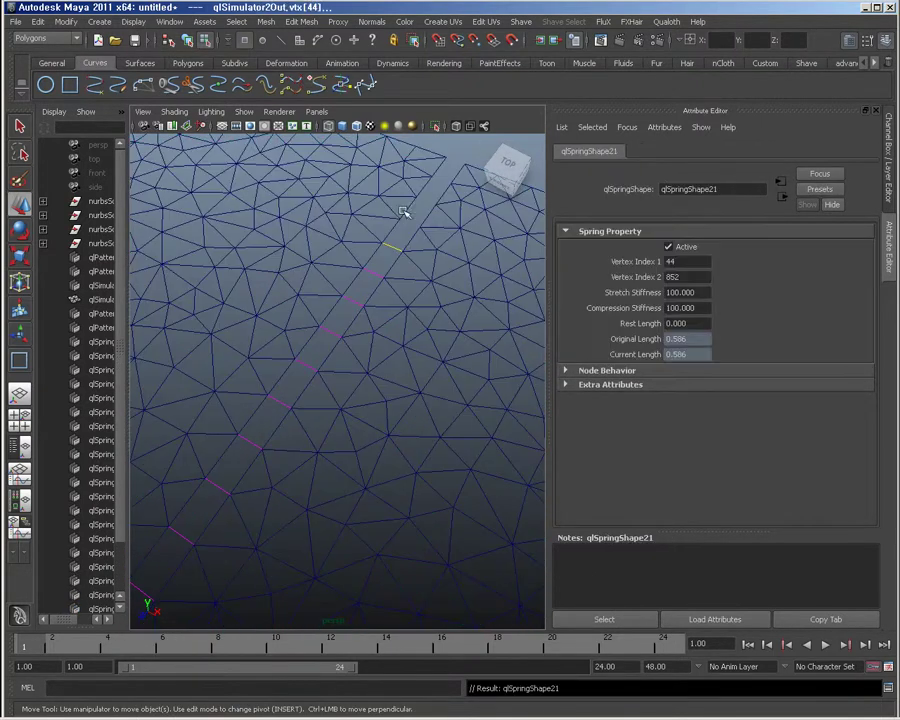
- Add springs linking vertices 45–851, 46–850, 47–849 and the final pairs
left_click(428, 231)
left_click(441, 208)
middle_click_drag(443, 212, 350, 374, "alt")
left_click(406, 228)
left_click(392, 222)
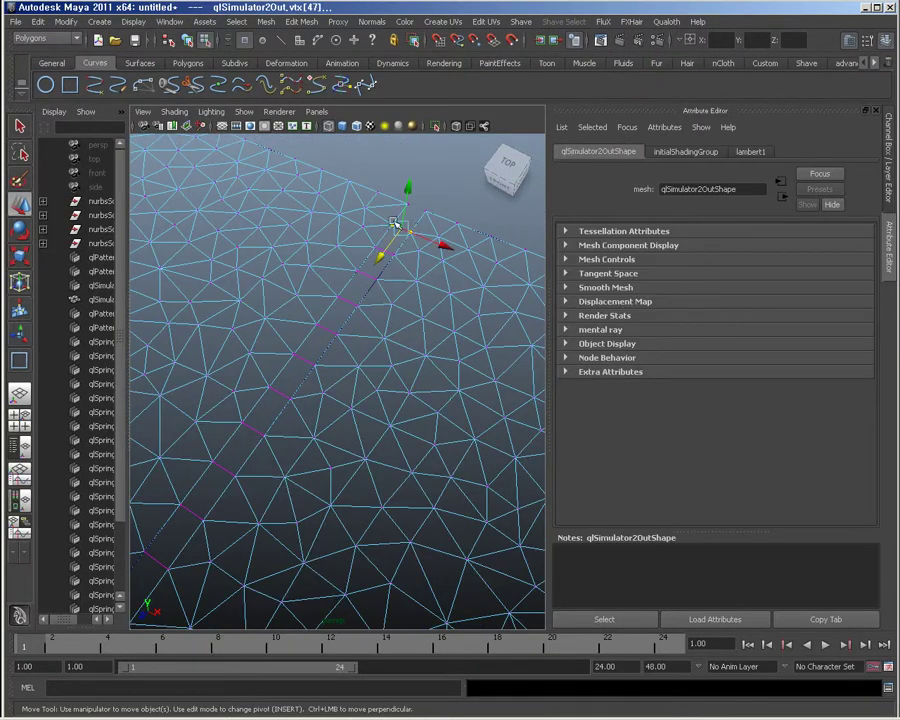
left_click(412, 208)
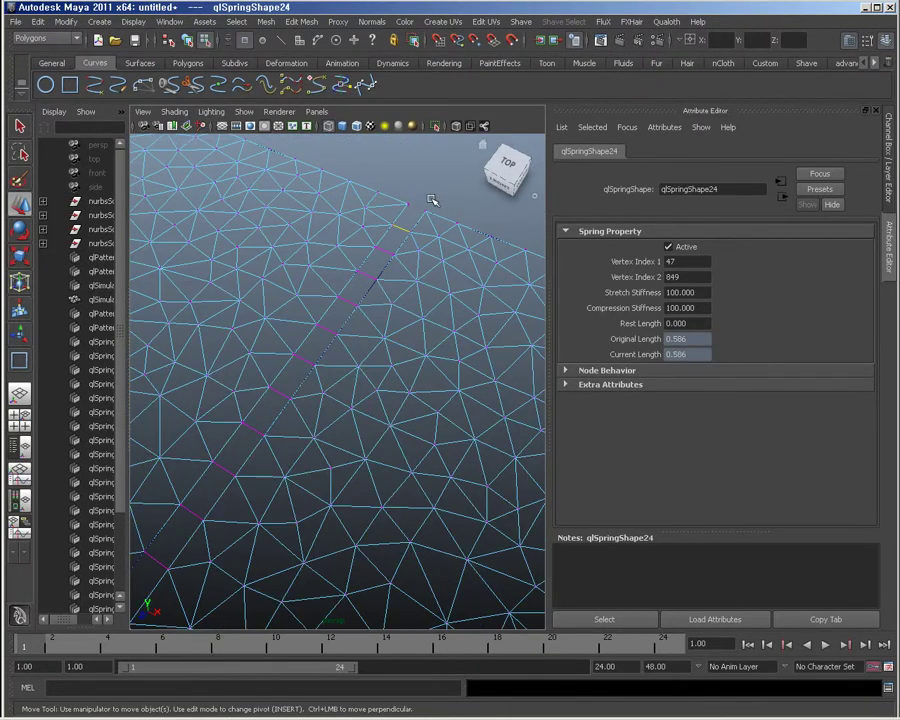
left_click(411, 205)
left_click(410, 205)
- Orbit and tilt the view to inspect the linked cloth panels
left_click_drag(403, 406, 372, 312, "alt")
left_click(360, 406)
left_click_drag(360, 406, 313, 366, "alt")
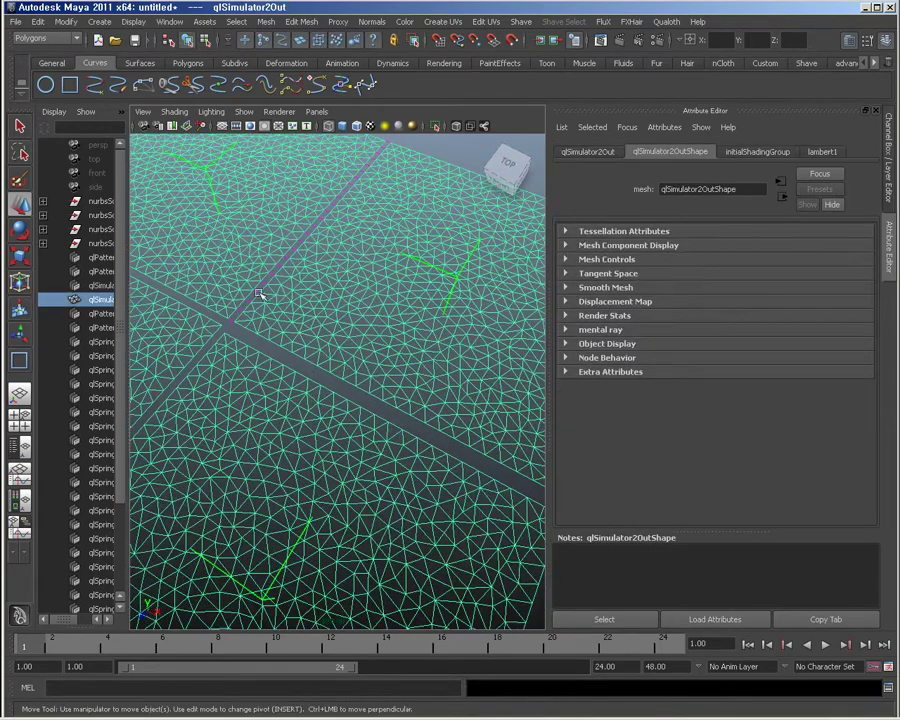
left_click_drag(258, 294, 446, 146, "alt")
left_click(446, 146)
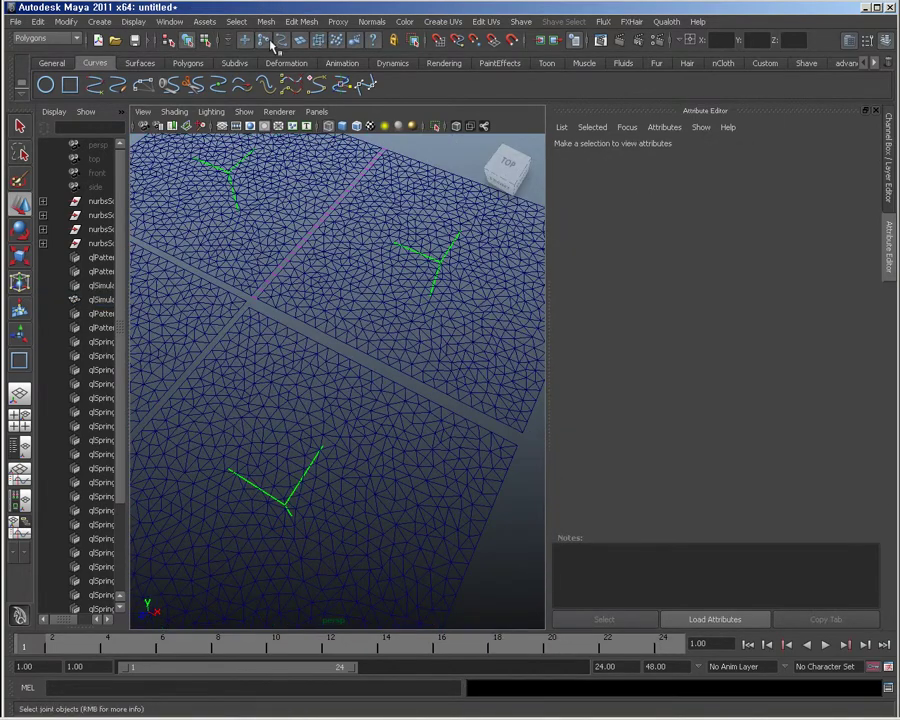
- Create seams between two pairs of bordering pattern curves
left_click(366, 333)
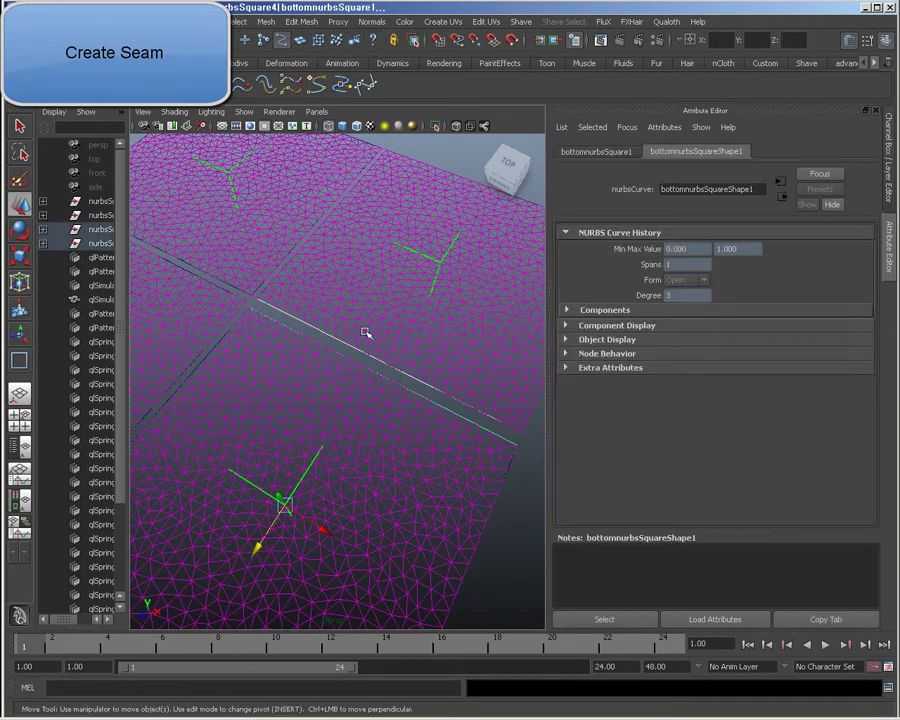
left_click(666, 21)
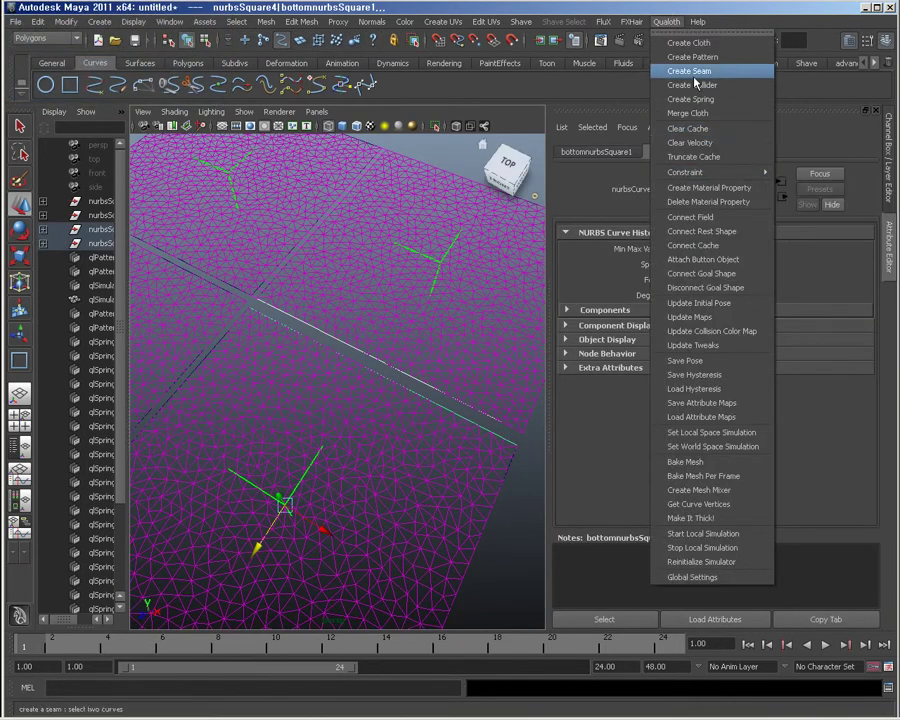
left_click(685, 67)
left_click_drag(228, 262, 195, 302)
middle_click_drag(205, 278, 239, 390, "alt")
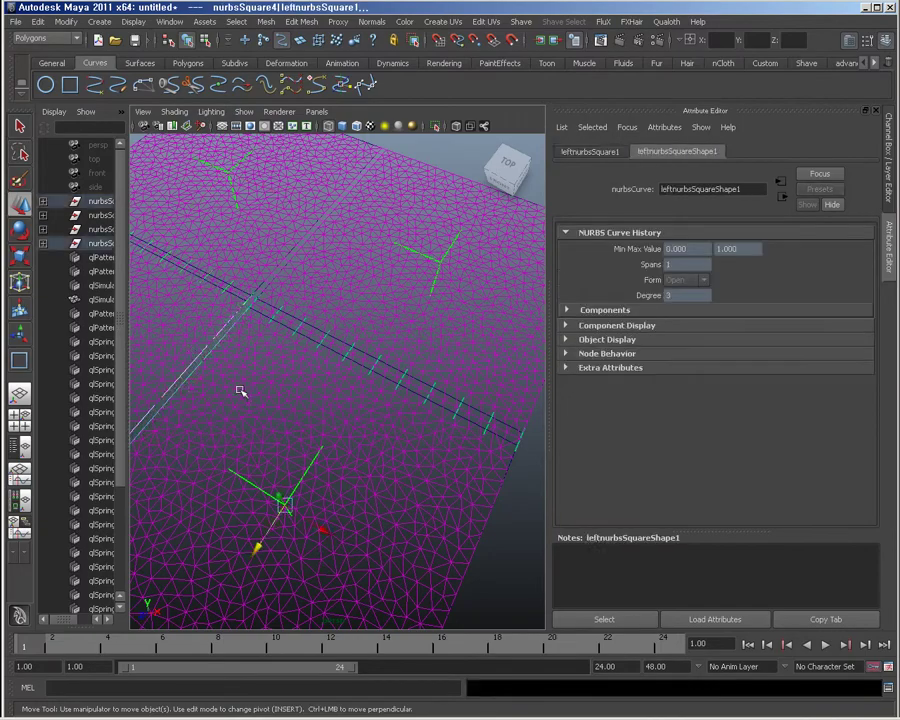
key("g")
left_click_drag(239, 390, 305, 367, "alt")
- Orbit around the cloth mesh and switch to vertex selection
scroll(310, 305, "down", 5)
mouse_move(310, 305)
left_mouse_down("alt")
mouse_move(370, 273)
mouse_move(397, 305)
mouse_move(371, 317)
mouse_move(377, 281)
mouse_move(387, 303)
mouse_move(352, 364)
mouse_move(354, 338)
mouse_move(366, 356)
mouse_move(397, 363)
left_mouse_up("alt")
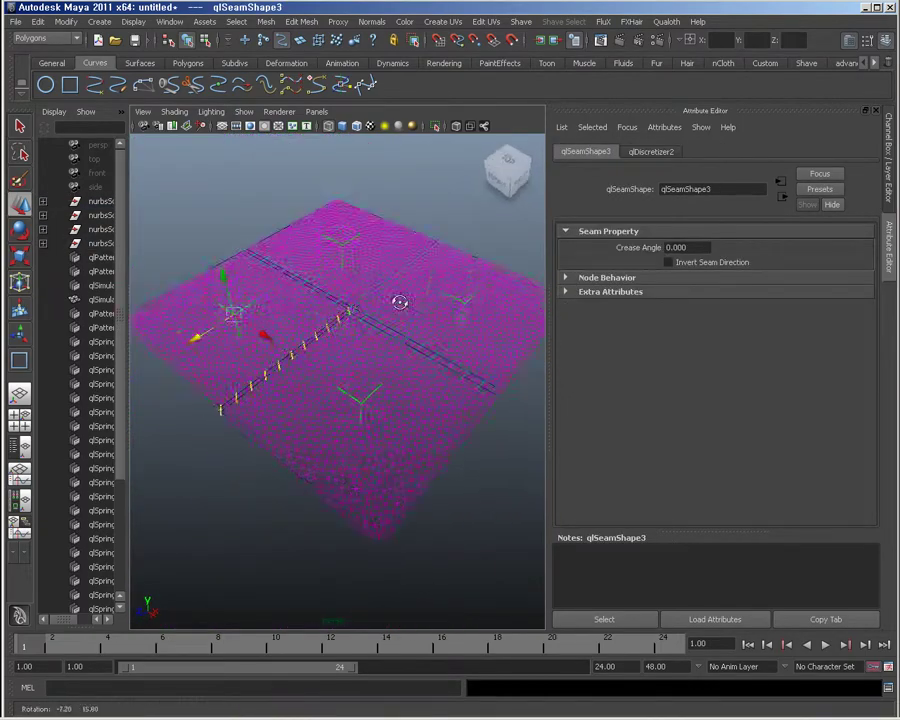
left_click(397, 363)
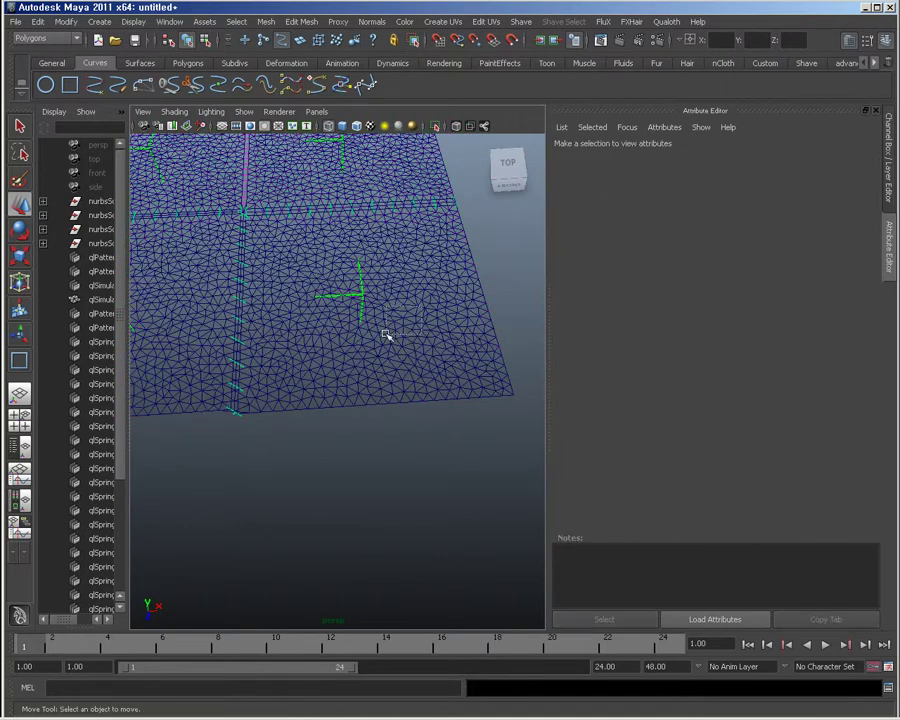
right_click(388, 336)
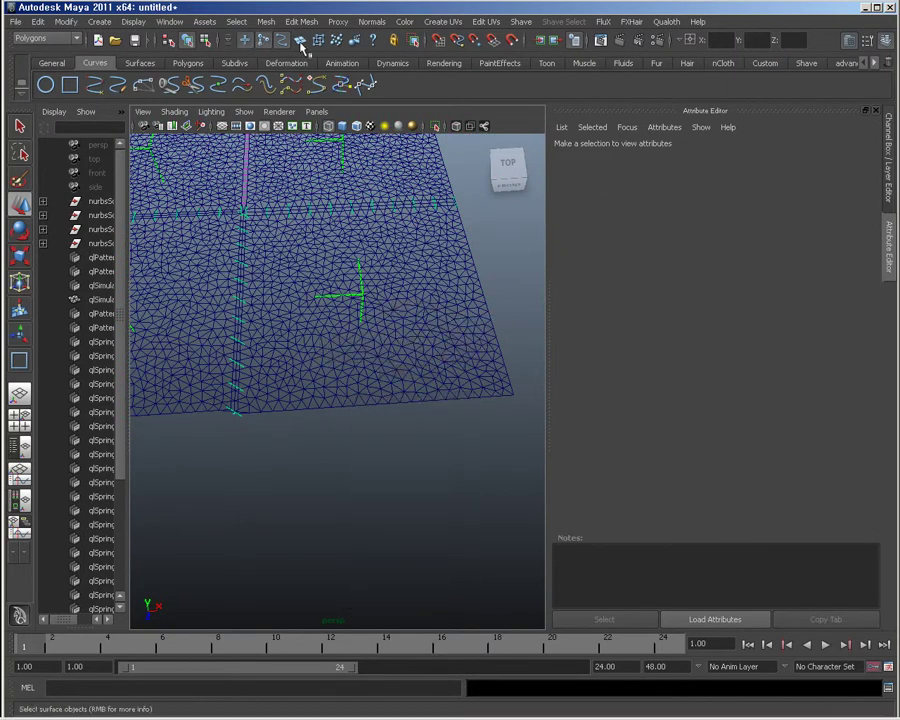
left_click(330, 250)
mouse_move(330, 250)
left_mouse_down("alt")
mouse_move(434, 314)
mouse_move(425, 358)
left_mouse_up("alt")
right_click(425, 358)
mouse_move(376, 390)
left_mouse_down("alt")
mouse_move(406, 344)
mouse_move(424, 284)
mouse_move(420, 356)
mouse_move(407, 318)
mouse_move(300, 330)
mouse_move(237, 368)
left_mouse_up("alt")
- Pin the cloth's corner vertices with a Qualoth point constraint
left_click(420, 358)
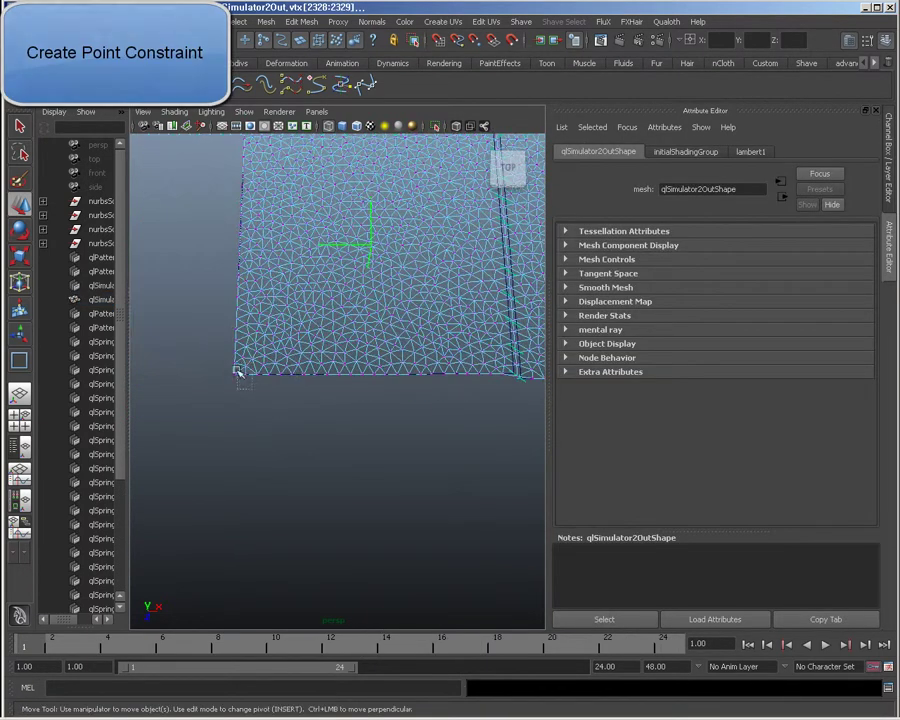
left_click(371, 393)
left_click(667, 22)
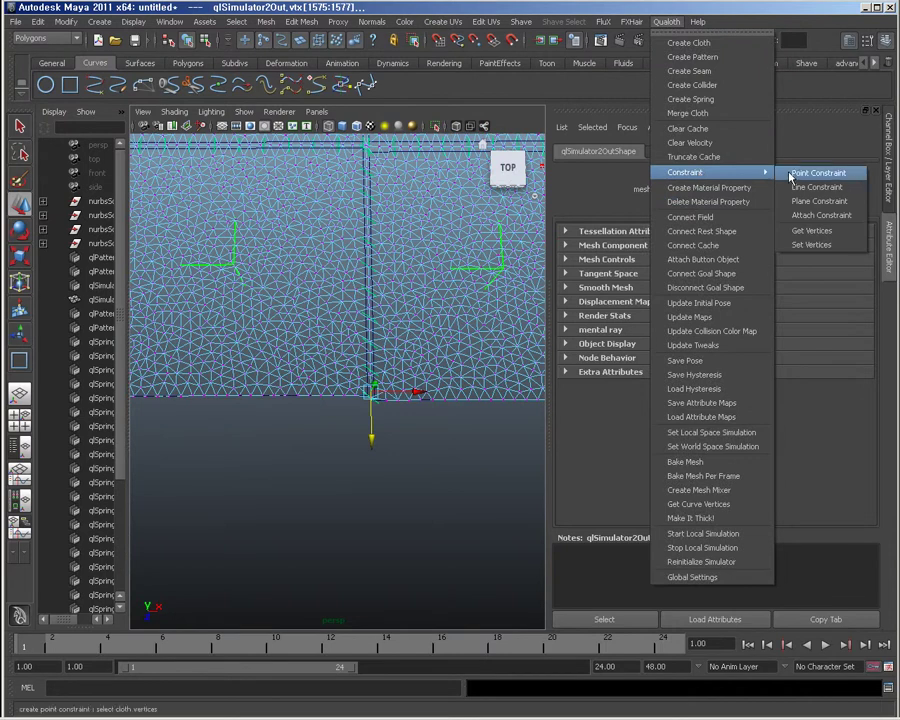
left_click(800, 173)
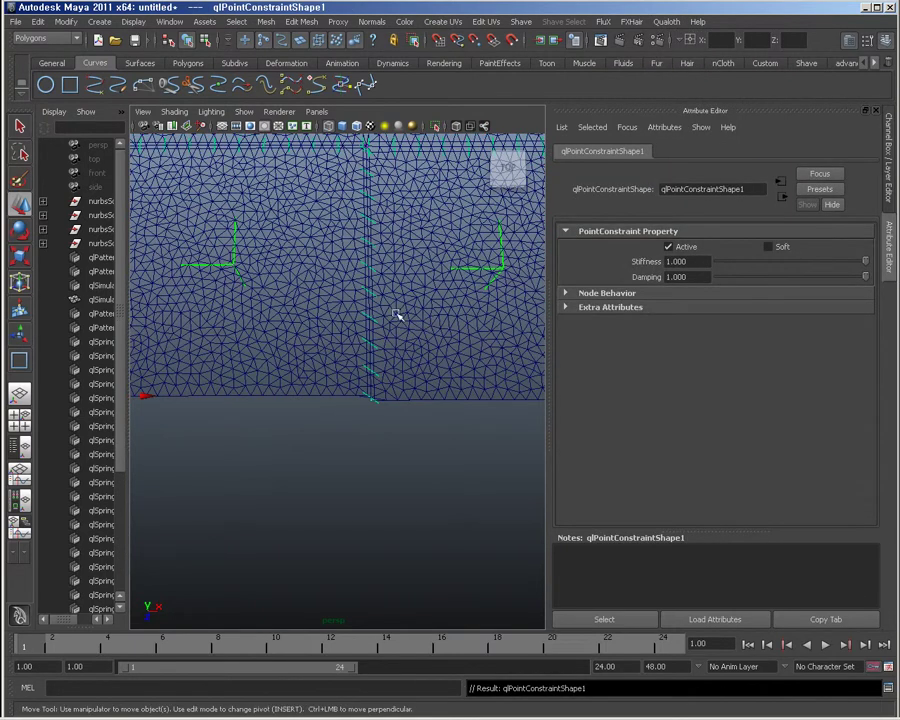
- Set the playback end time to 200 frames
right_click_drag(397, 315, 366, 271, "alt")
mouse_move(366, 271)
left_mouse_down("alt")
mouse_move(396, 336)
mouse_move(366, 271)
left_mouse_up("alt")
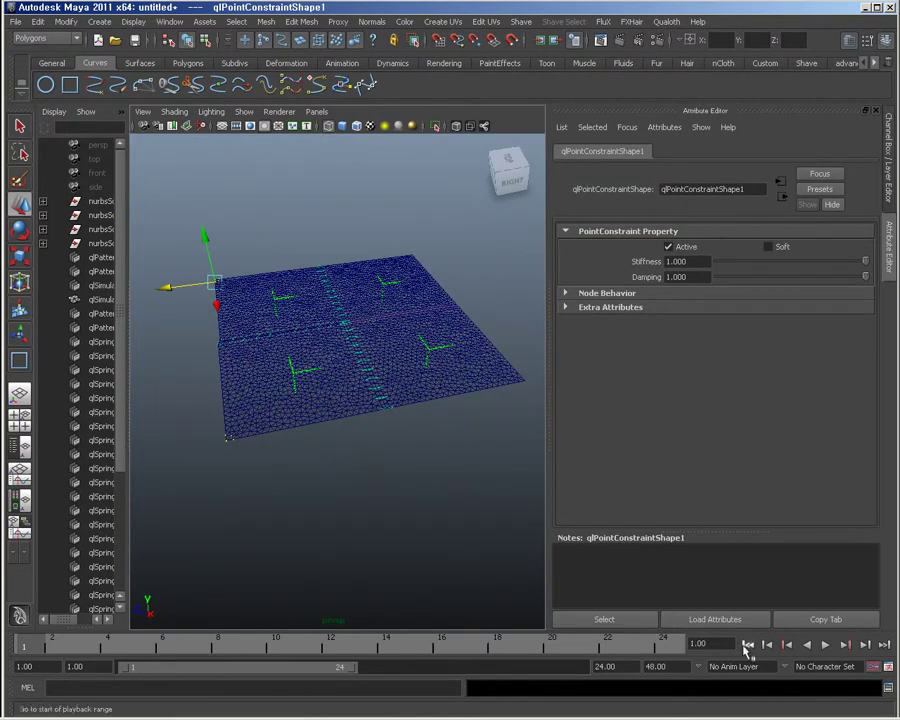
type("200")
key("Return")
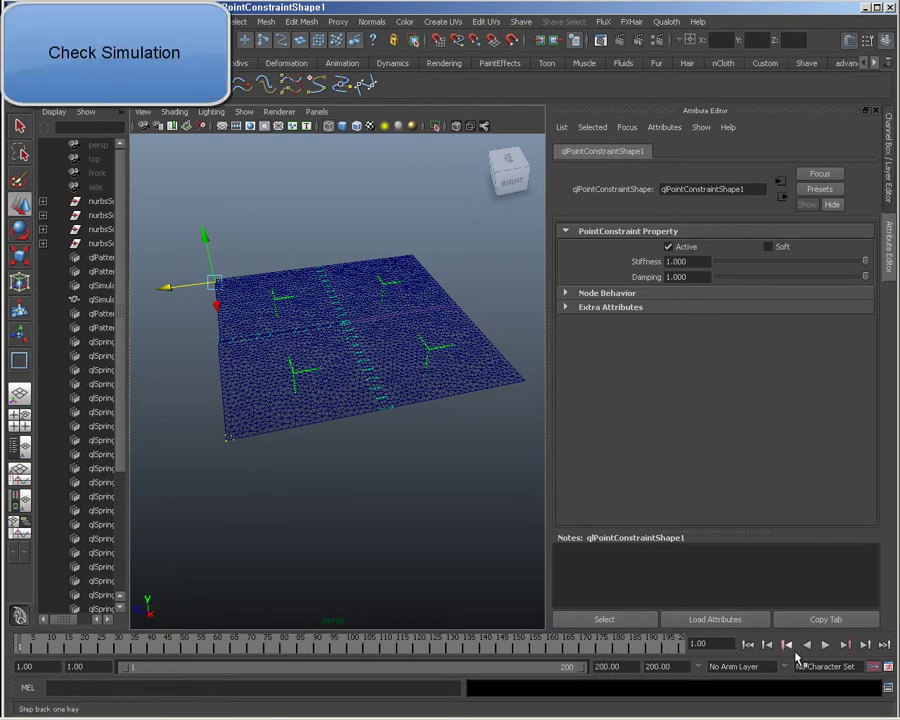
- Play the simulation and stop at frame 40 with the cloth hanging from its pinned corner
left_click(824, 646)
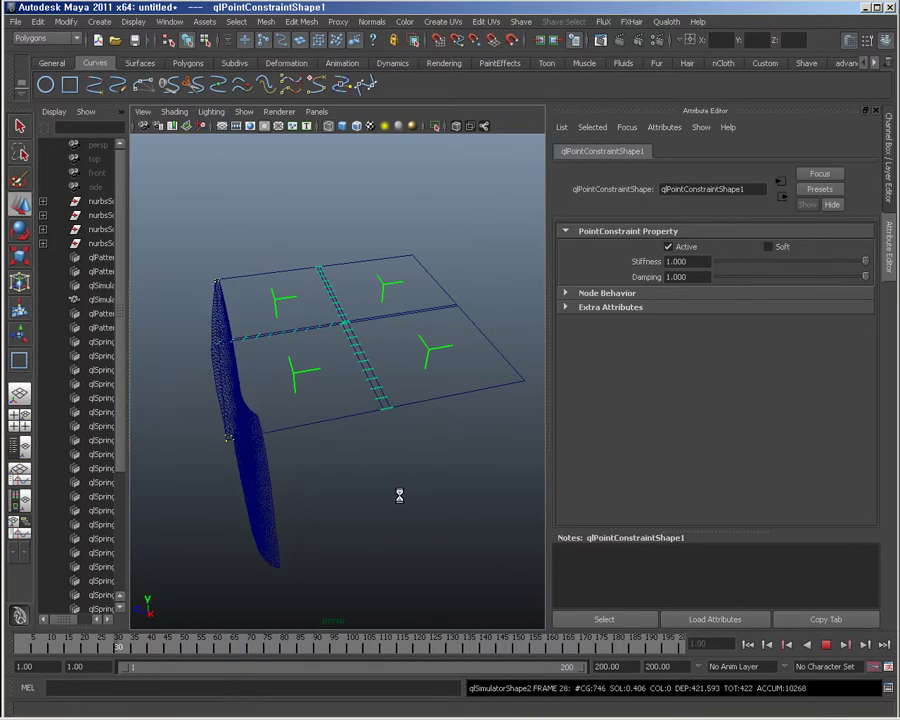
key("Escape")
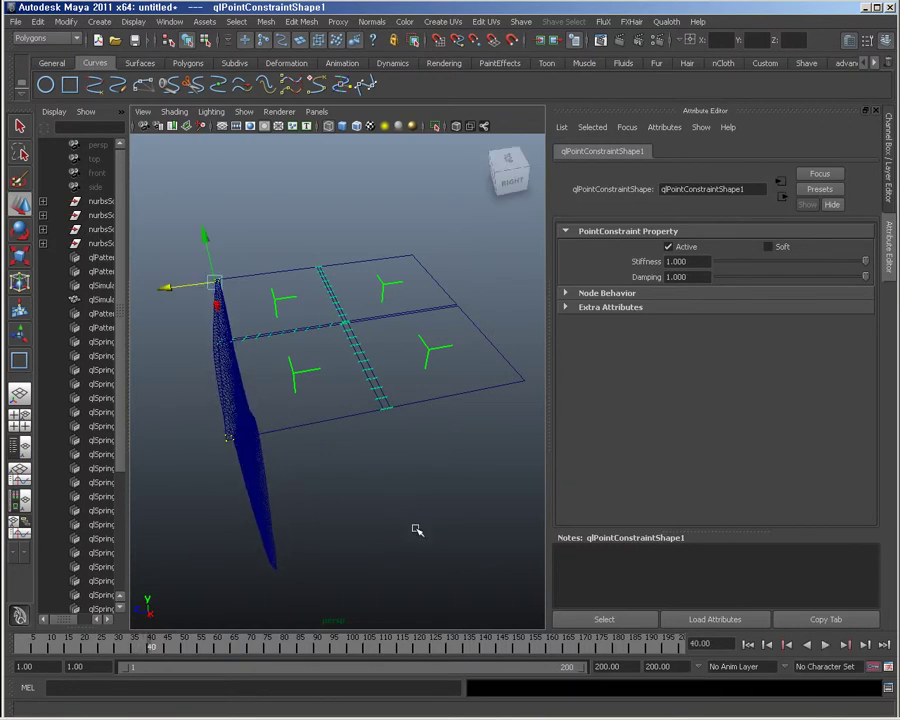
- Group the four nurbsSquare curves and name the group Curve_Pattern
left_click(352, 374)
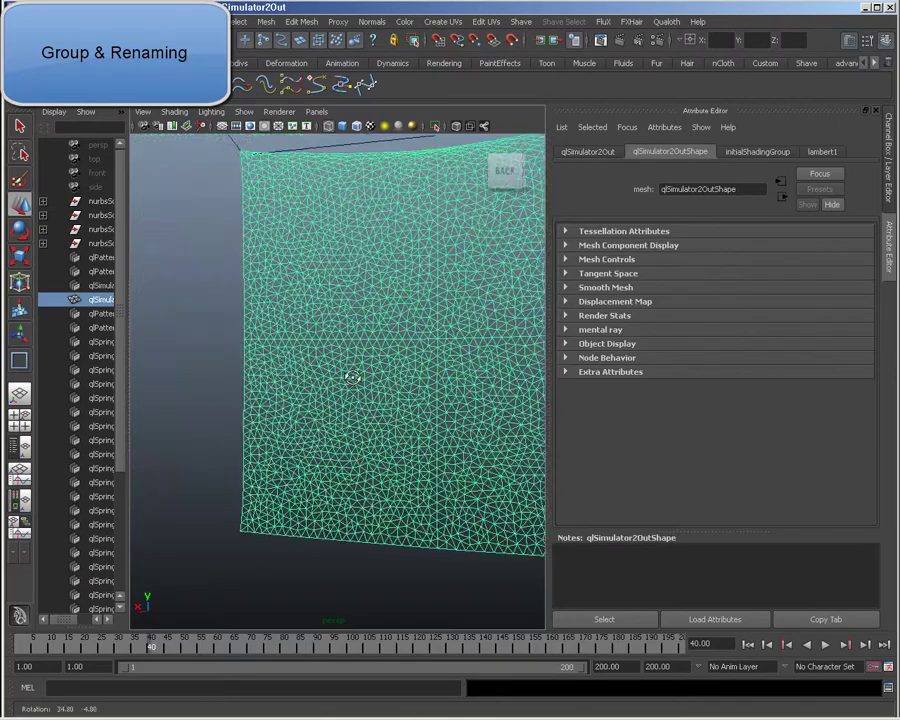
left_click_drag(137, 648, 59, 648)
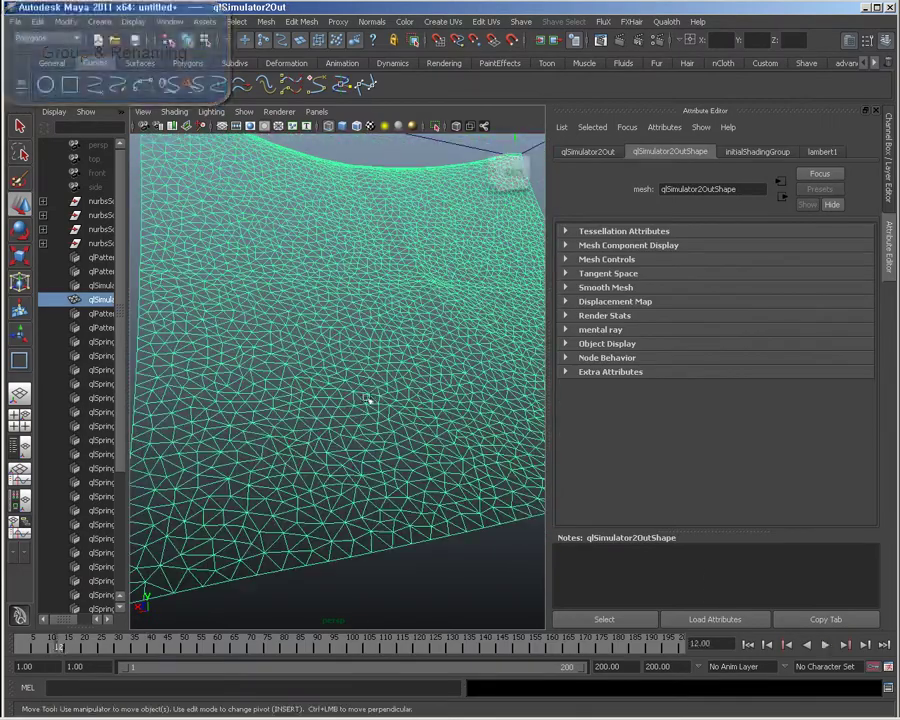
left_click_drag(127, 330, 224, 320)
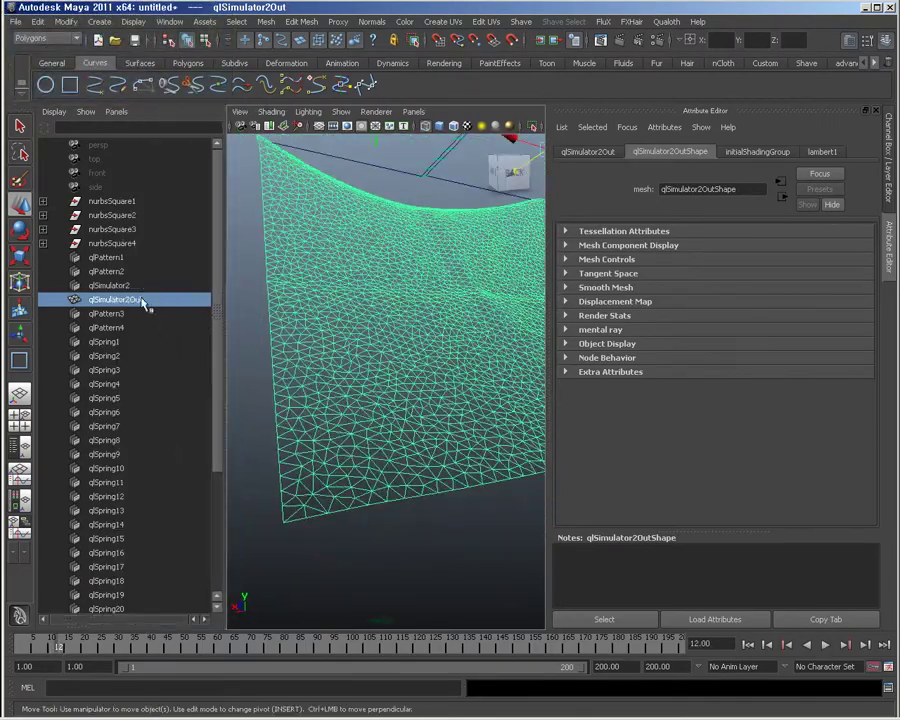
left_click_drag(120, 243, 124, 204)
key("ctrl+g")
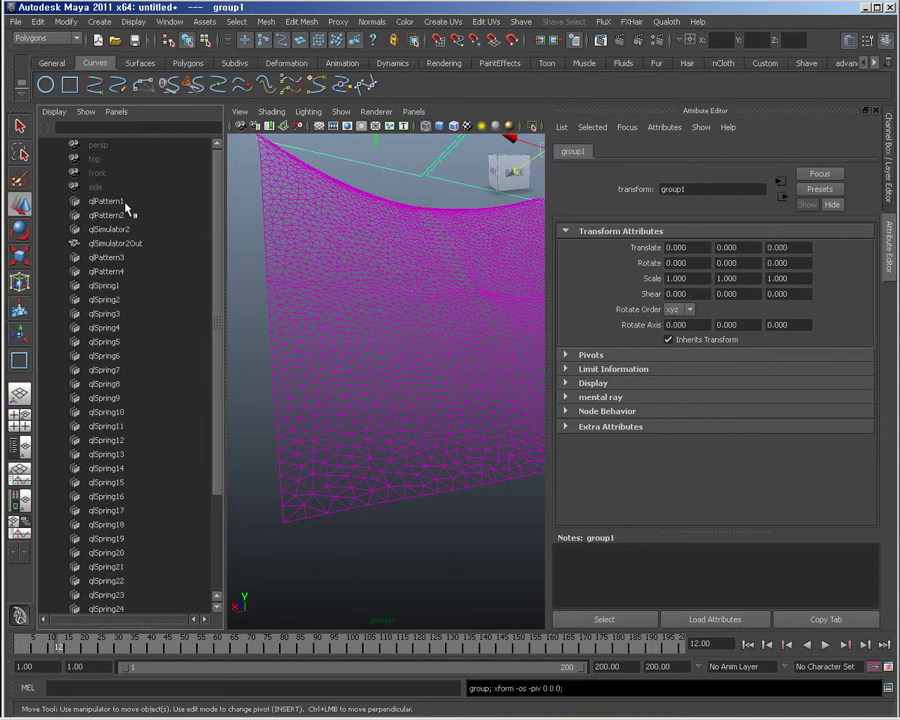
scroll(167, 457, "down", 3)
double_click(127, 566)
type("Curve_Pattern")
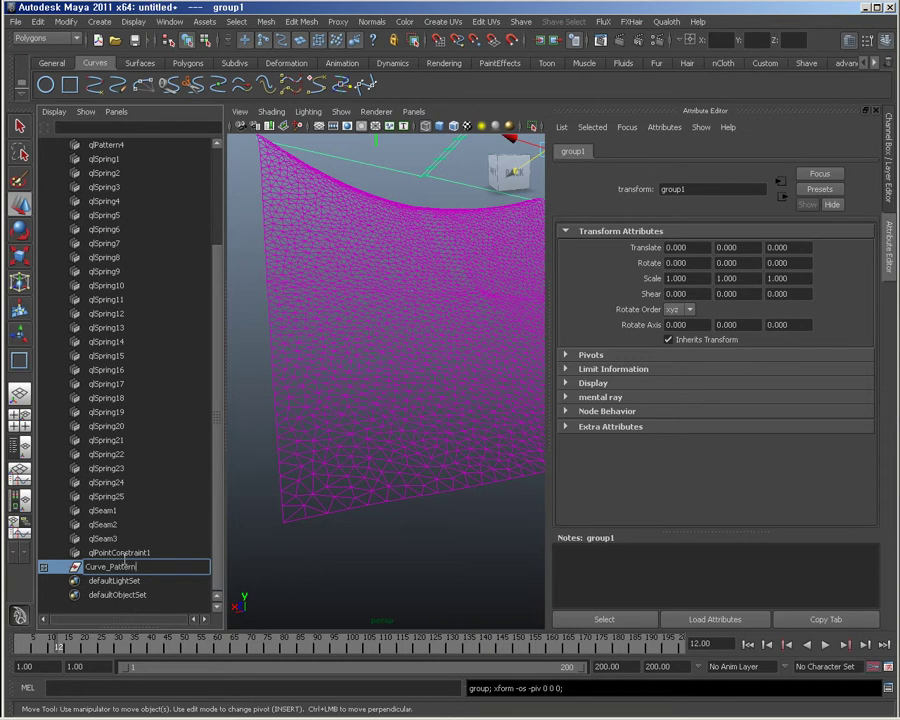
key("Return")
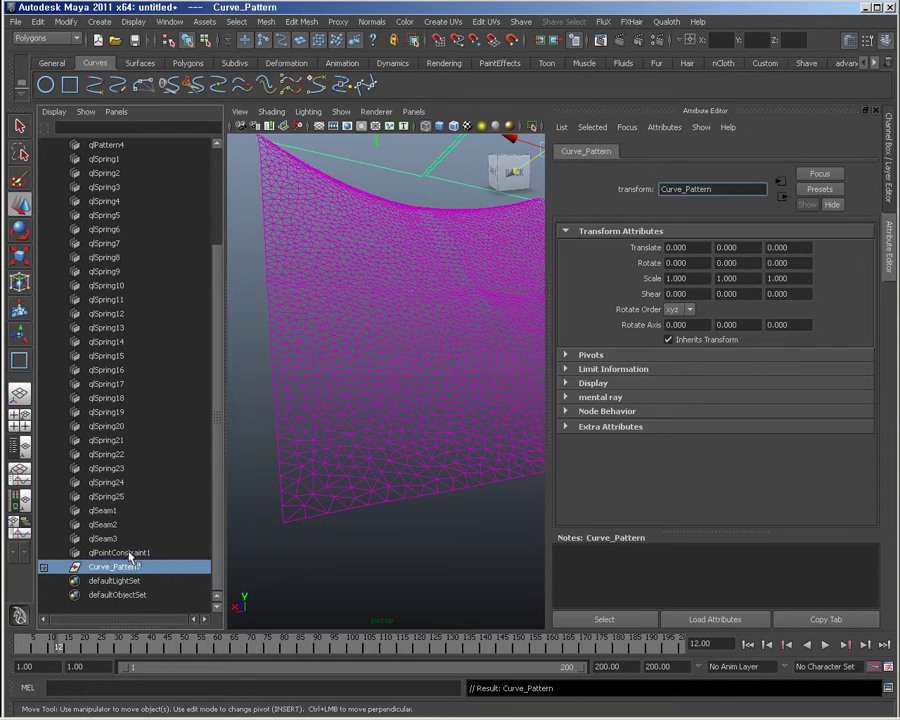
- Group qlSeam1–3 and name the group Seam_group
left_click(114, 541)
left_click(104, 512, "shift")
key("ctrl+g")
double_click(98, 566)
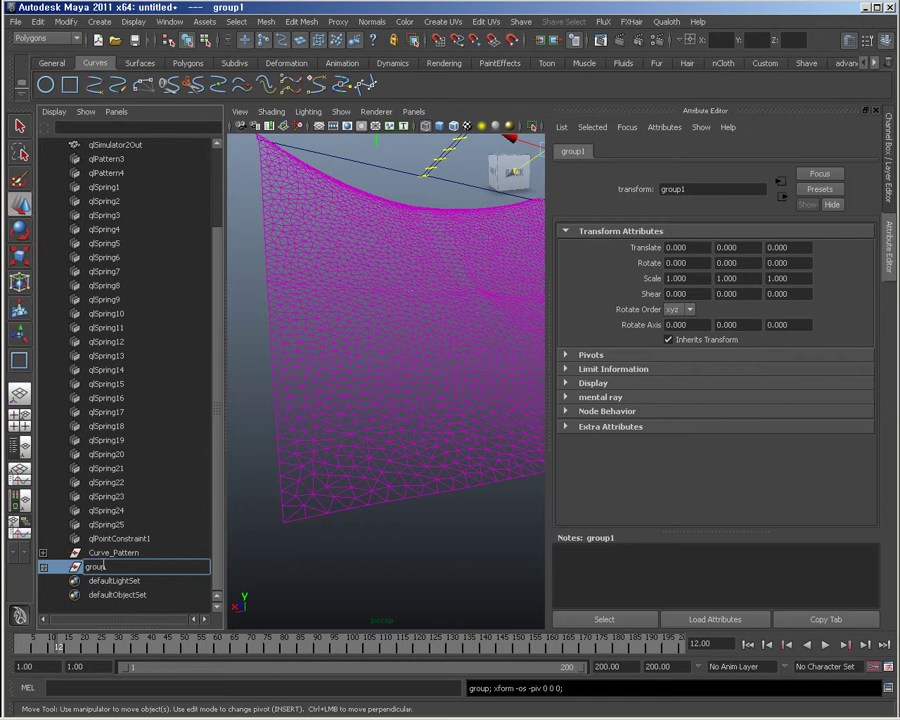
key("Return")
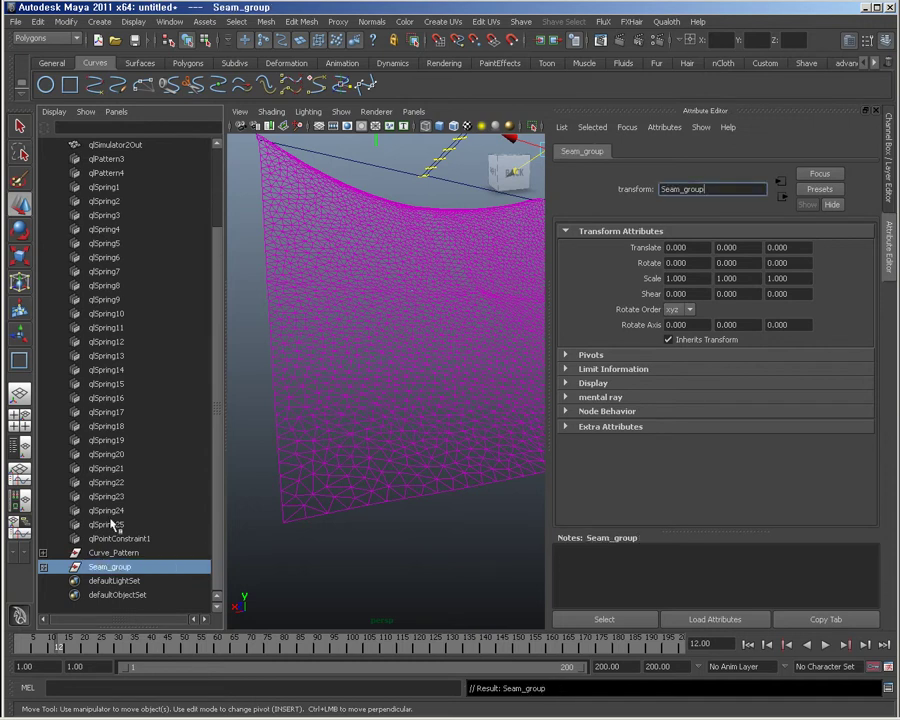
left_click(108, 524)
- Group qlSpring1–25 and rename the group Spring_group
left_click(105, 187, "shift")
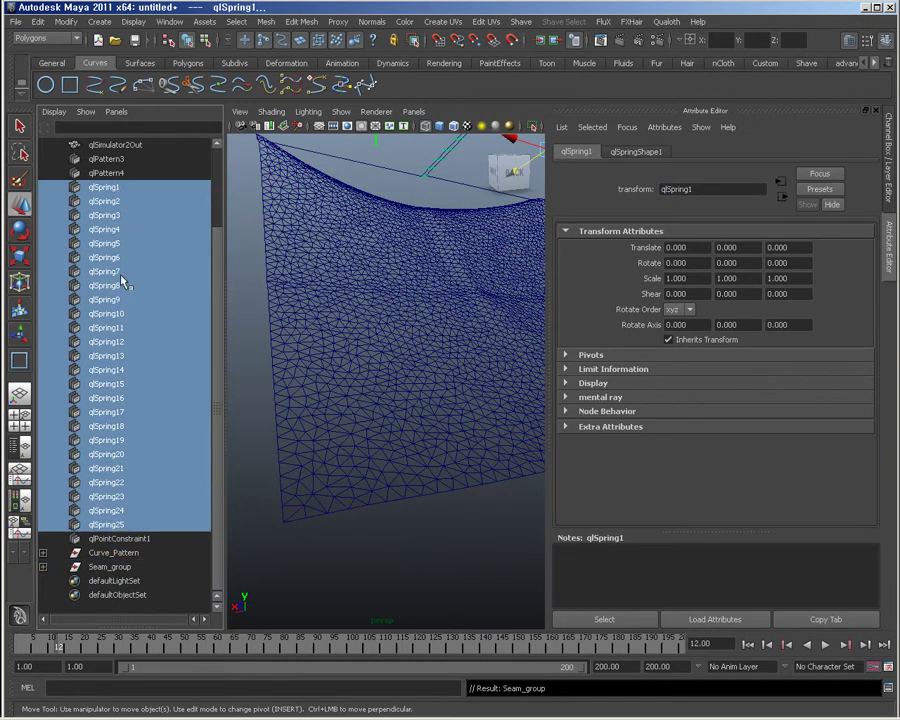
scroll(133, 421, "up", 3)
key("ctrl+g")
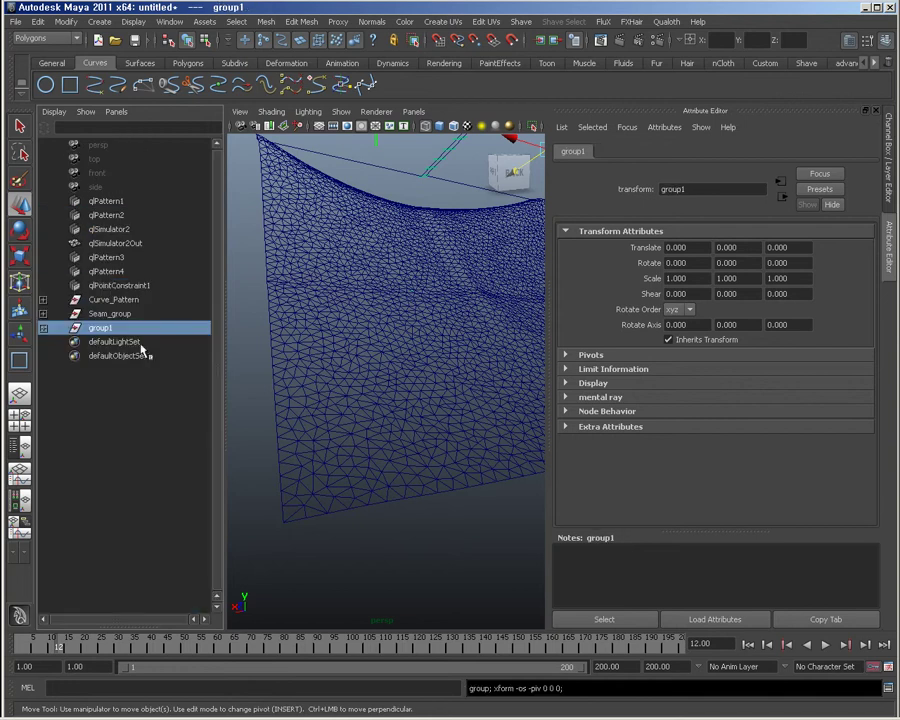
double_click(125, 330)
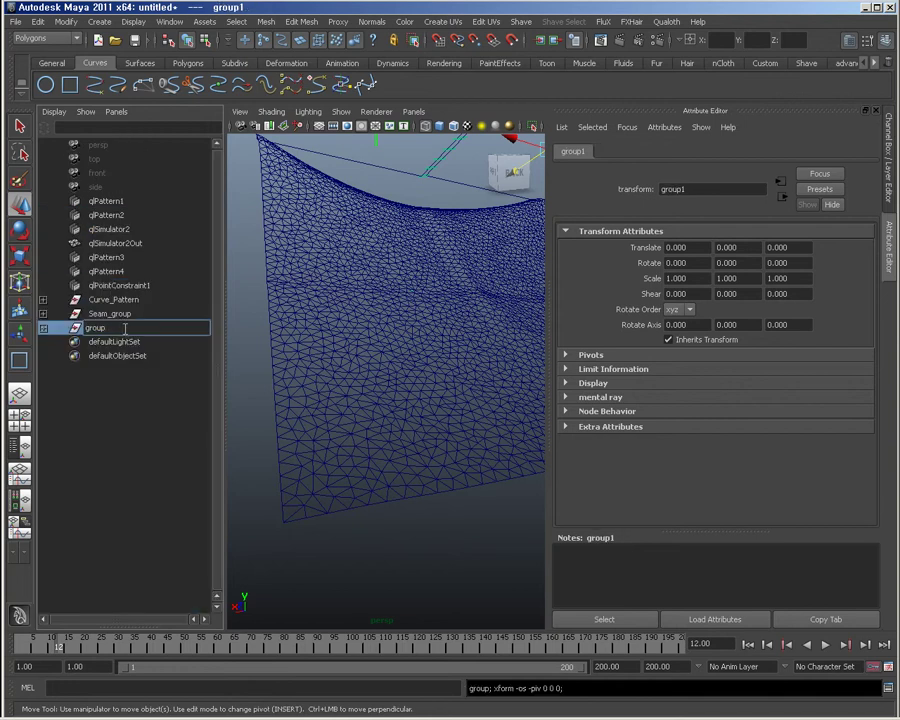
type("Spring_")
key("Return")
- Group qlPattern1–4 and name the group Merge_Cloth_Pattern
left_click(112, 270)
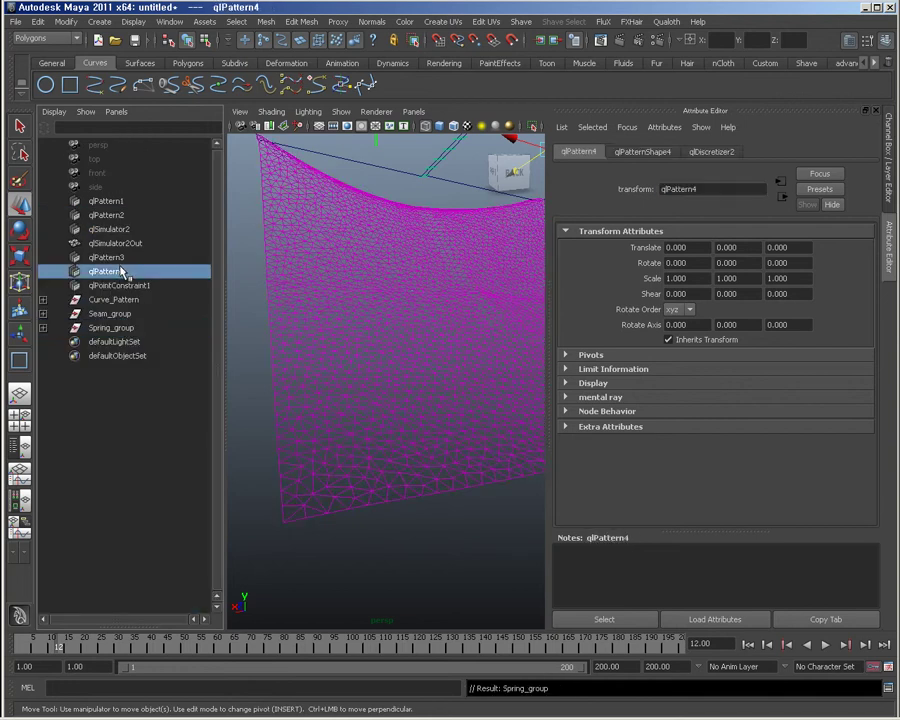
left_click(112, 257, "ctrl")
left_click(118, 214, "ctrl")
left_click(106, 201, "ctrl")
key("ctrl+g")
double_click(118, 285)
type("Cloth_Pattern")
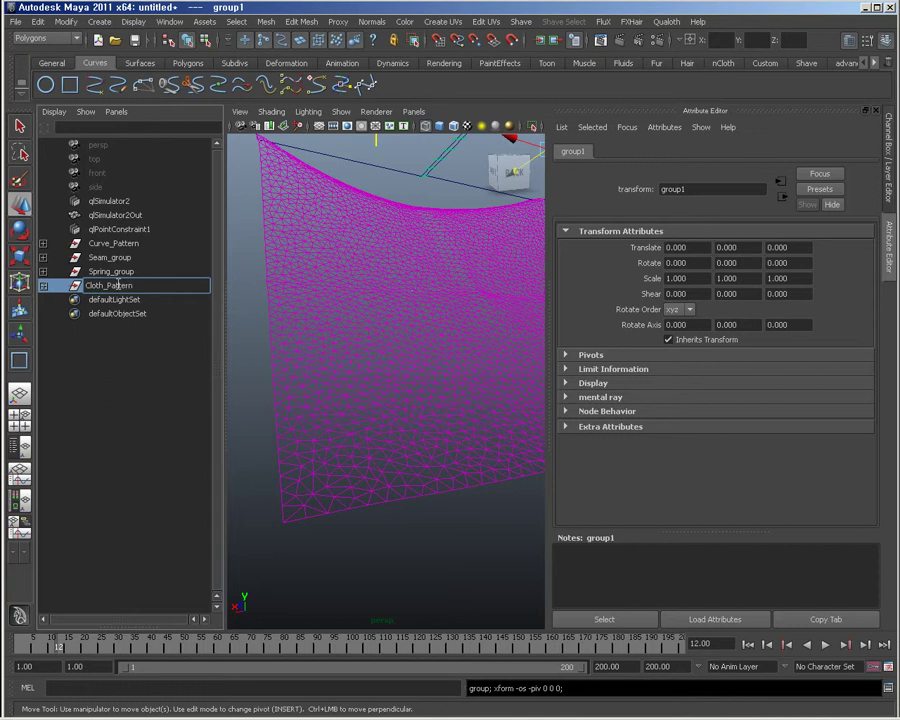
key("Return")
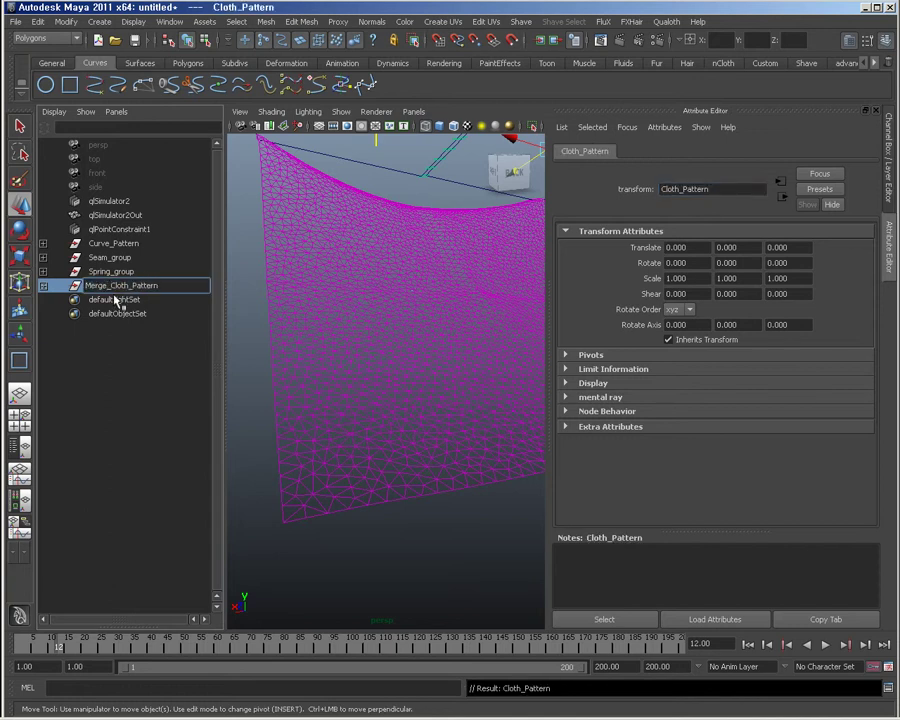
key("Return")
- Expand Merge_Cloth_Pattern to check its patterns, then select qlSimulator2Out and orbit the cloth
left_click(44, 286)
left_click(105, 300)
left_click(105, 314)
left_click(44, 286)
left_click(115, 215)
left_click_drag(380, 300, 400, 377, "alt")
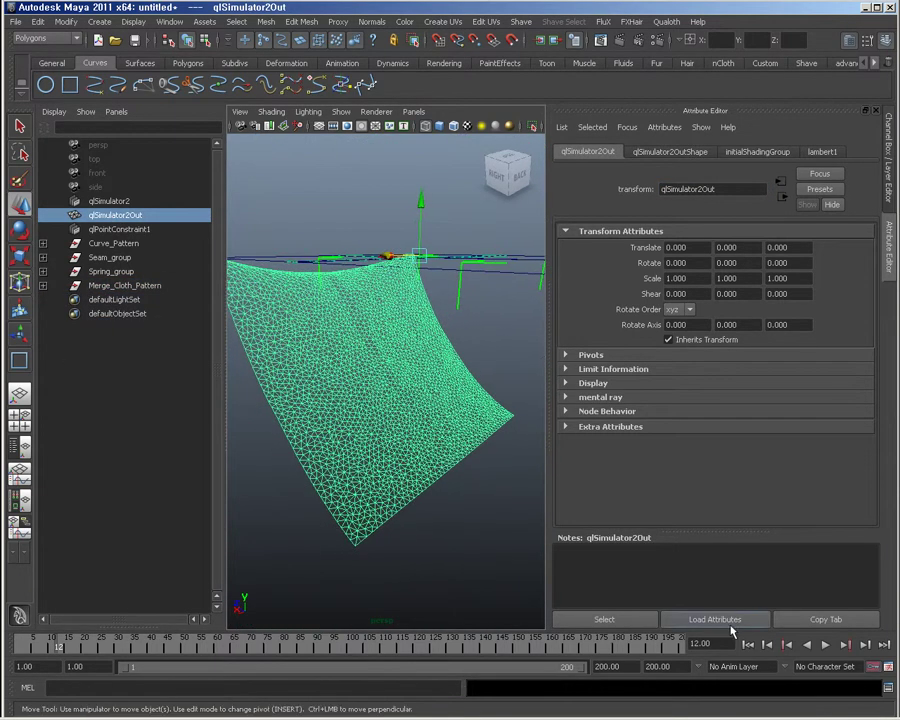
- Return to frame 1, expand Spring_group, select qlSpring1, and tumble to a near-top view
key("alt+shift+v")
left_click(112, 272)
left_click(43, 271)
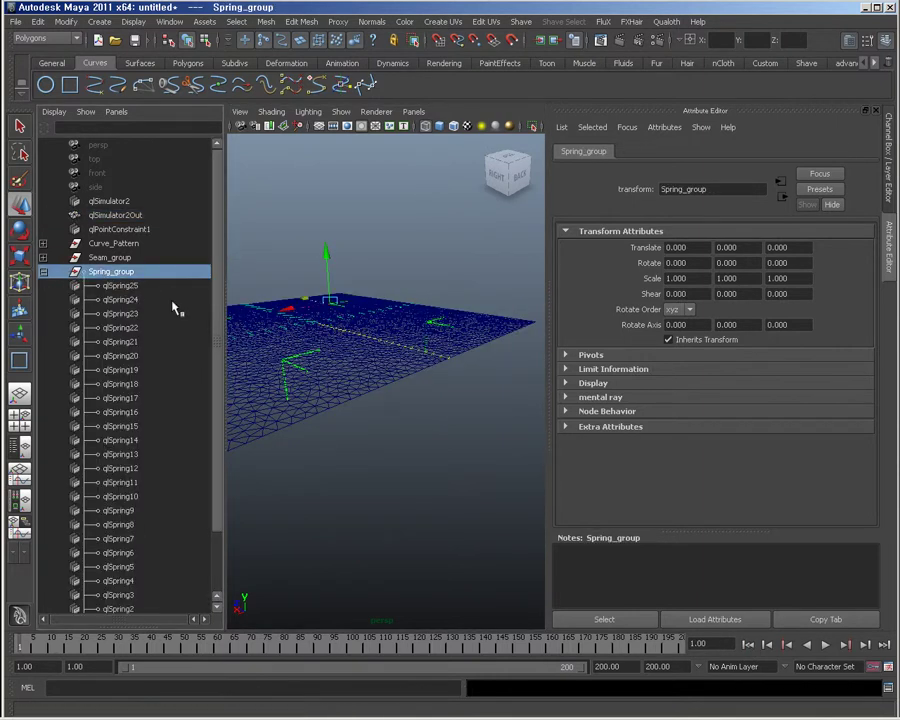
scroll(216, 456, "down", 3)
left_click(186, 538)
mouse_move(406, 297)
left_mouse_down("alt")
mouse_move(388, 456)
mouse_move(434, 317)
left_mouse_up("alt")
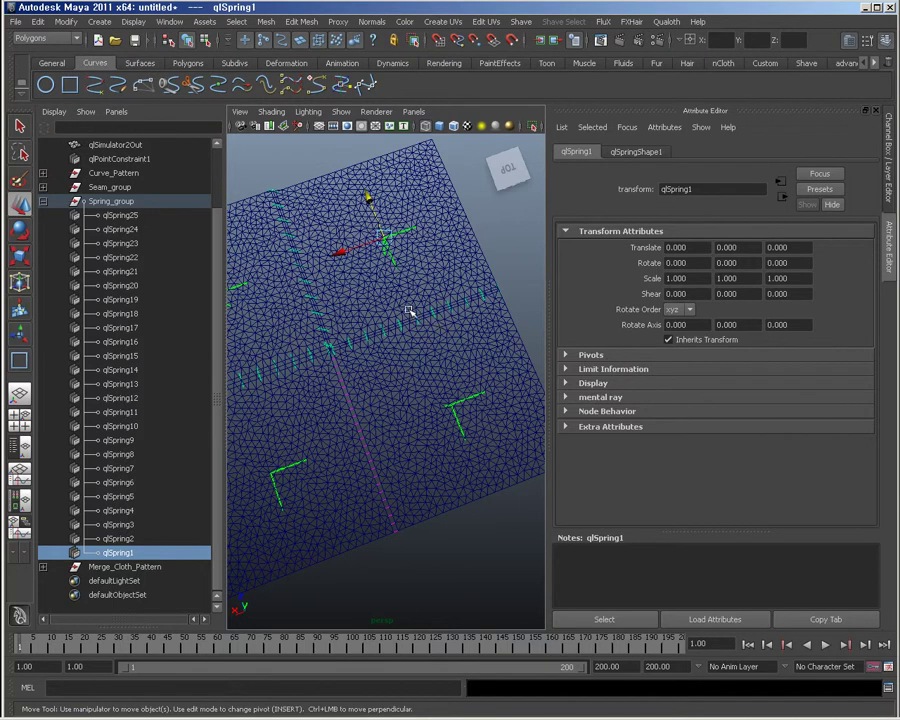
- Key qlSpring1's Active attribute on at frame 1 and off at frame 2
key("ctrl+a")
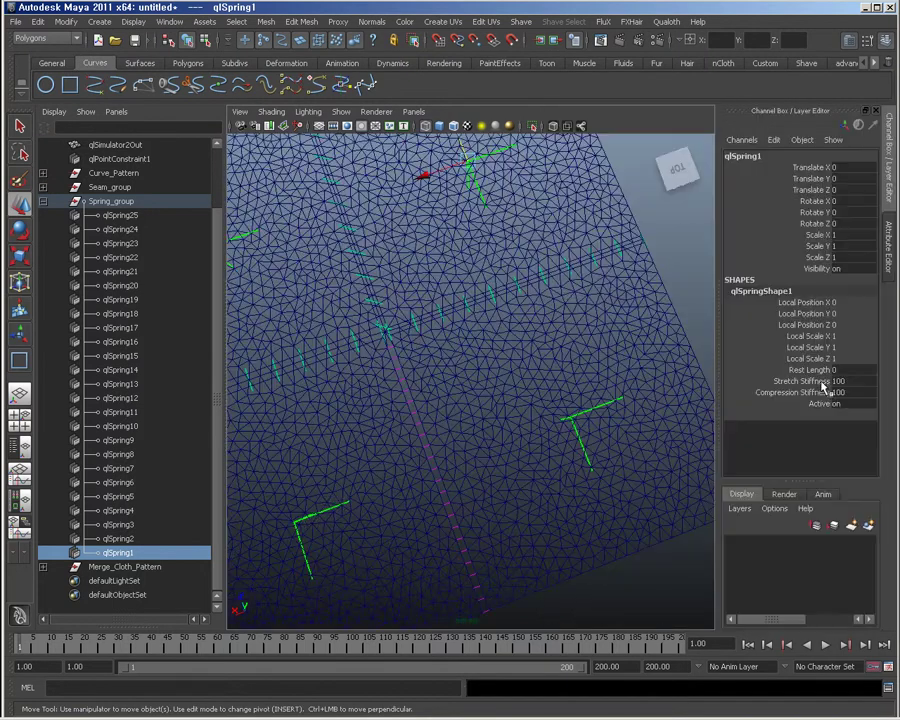
left_click_drag(352, 469, 461, 405, "alt")
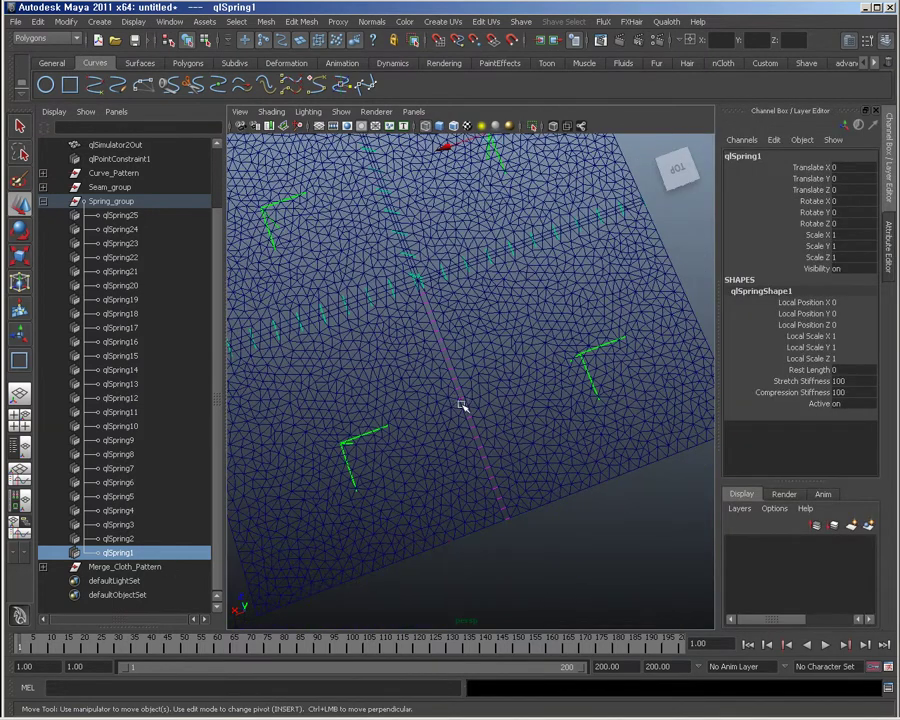
left_click(815, 403)
right_click(862, 405)
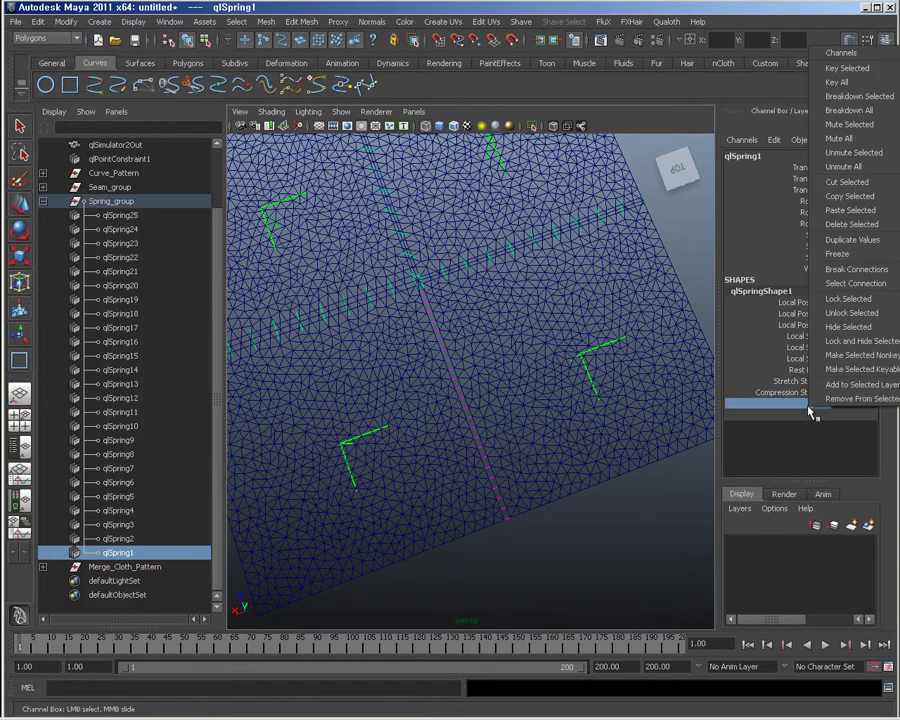
left_click(824, 64)
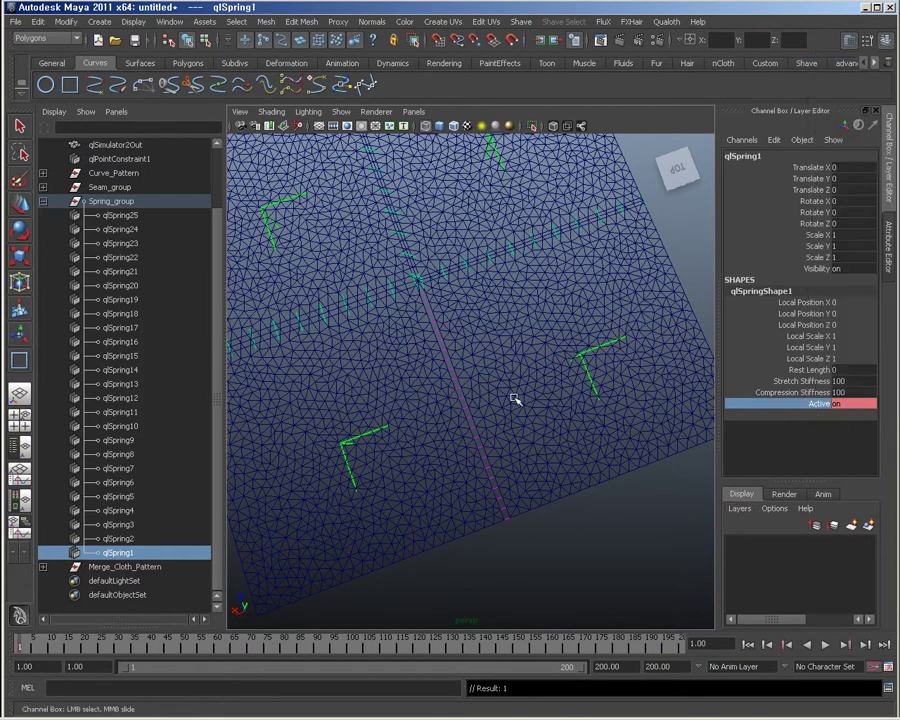
left_click(847, 645)
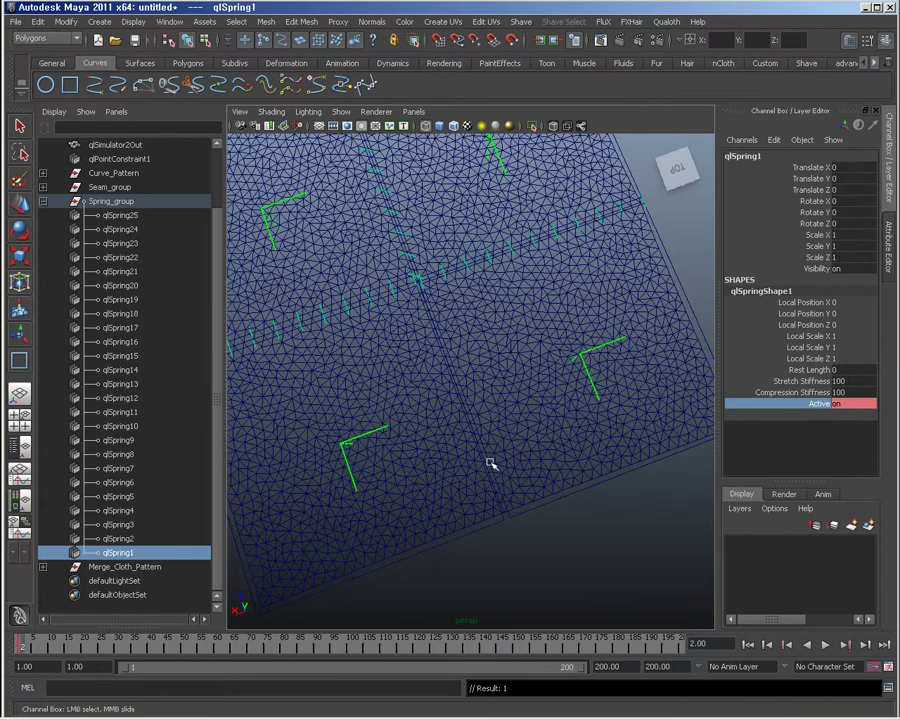
double_click(850, 404)
key("Return")
right_click(828, 402)
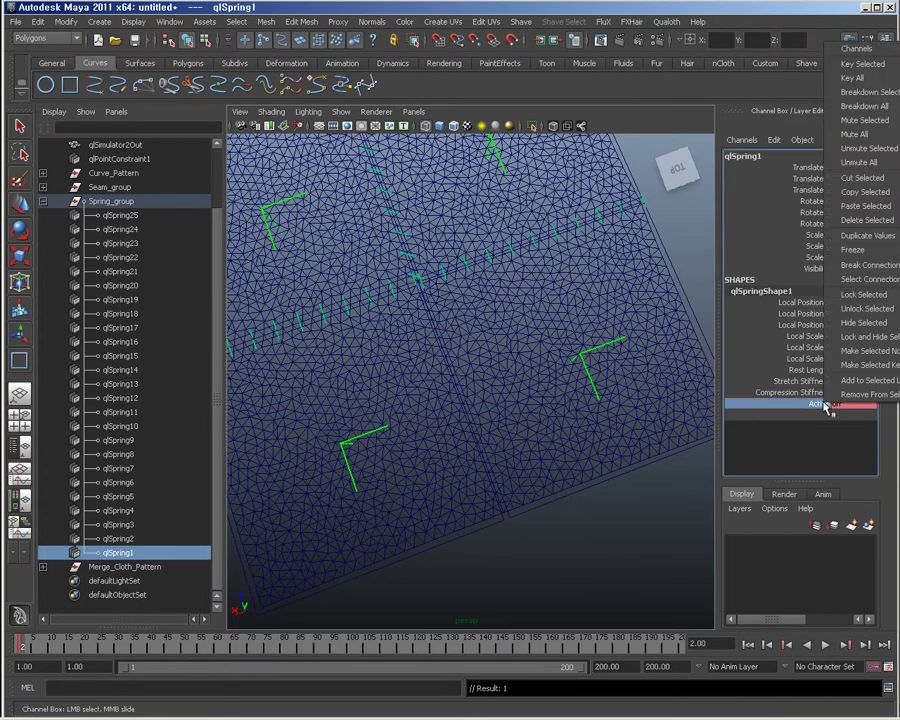
left_click(830, 90)
- Key qlSpring2's Active attribute on at frame 2
left_click(190, 539)
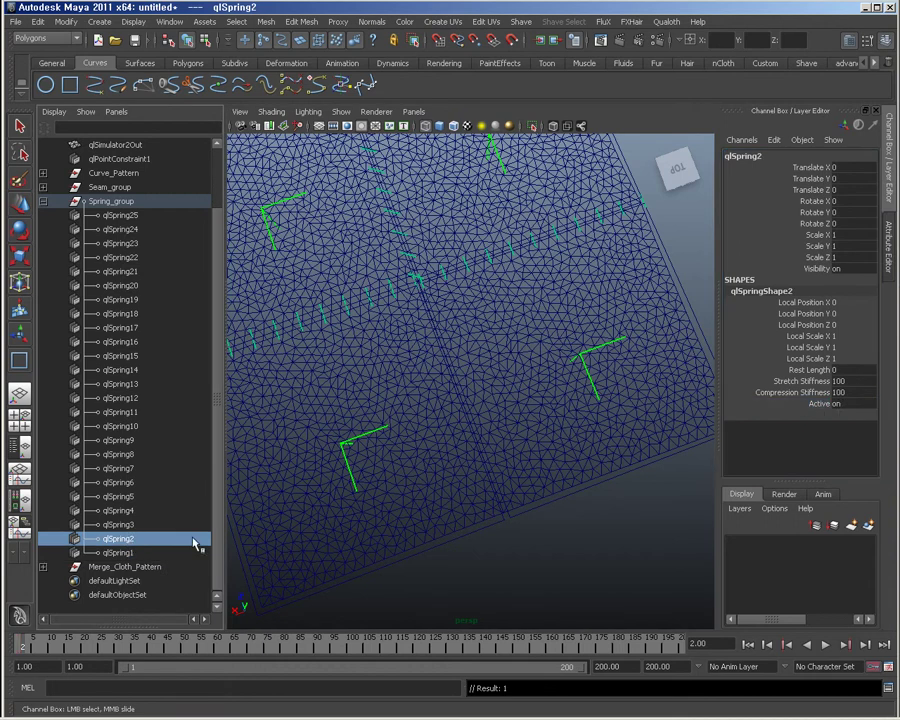
right_click(828, 404)
left_click(800, 16)
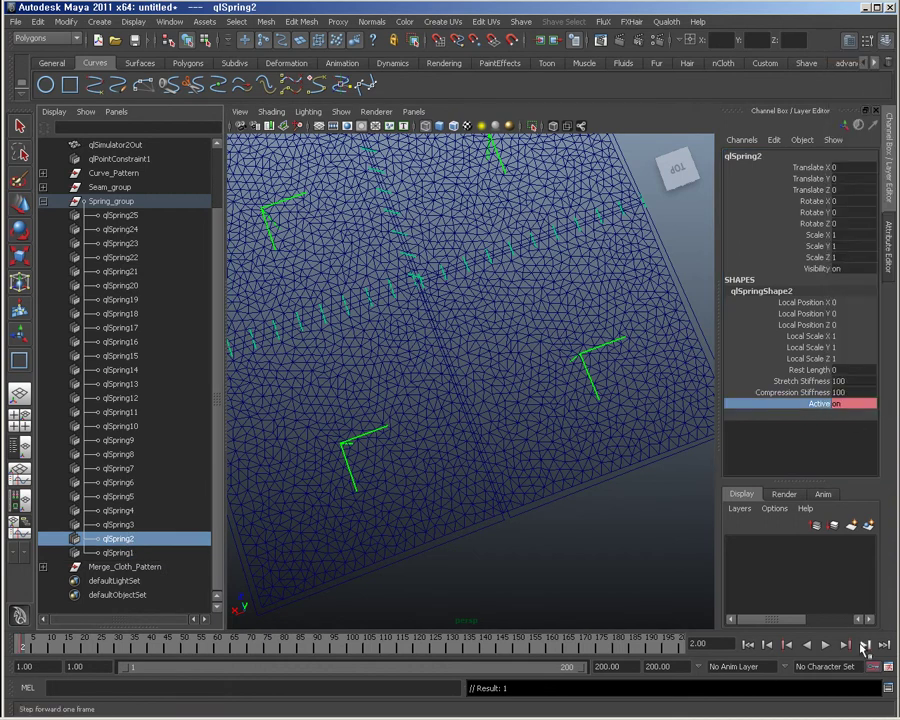
left_click(865, 644)
- Key qlSpring2's Active at frame 3, and qlSpring3's Active on at frame 3, off at frame 4
right_click(828, 404)
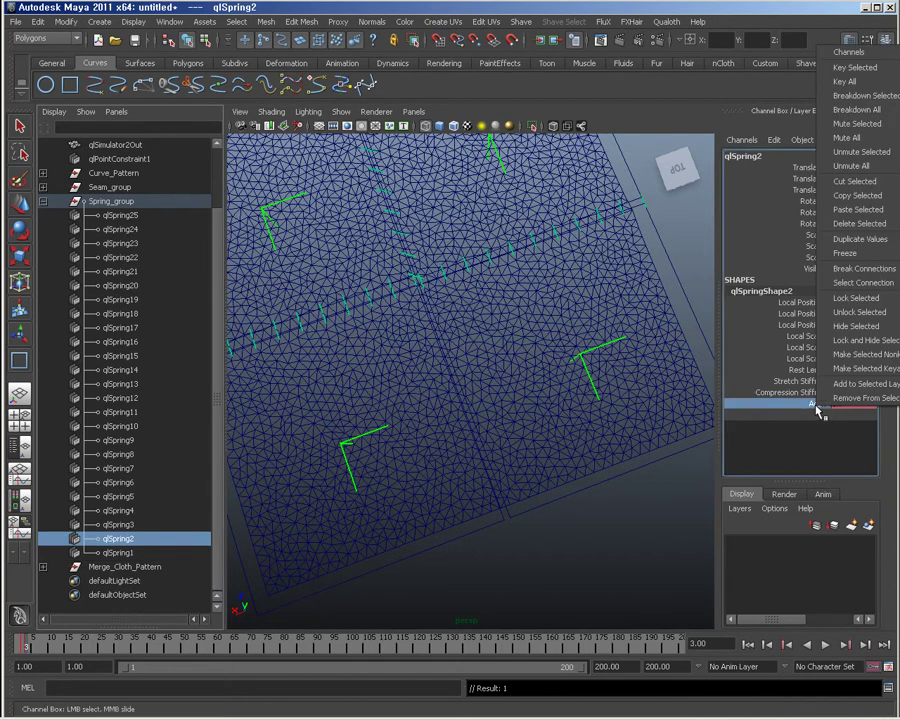
left_click(847, 68)
left_click(137, 525)
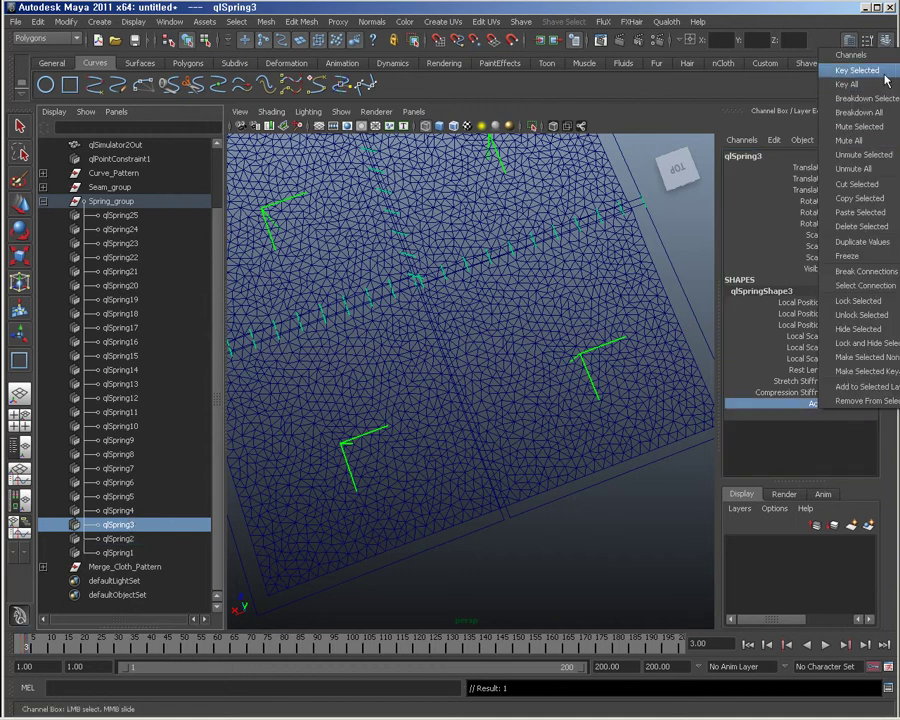
left_click(858, 70)
left_click(865, 648)
left_click(844, 404)
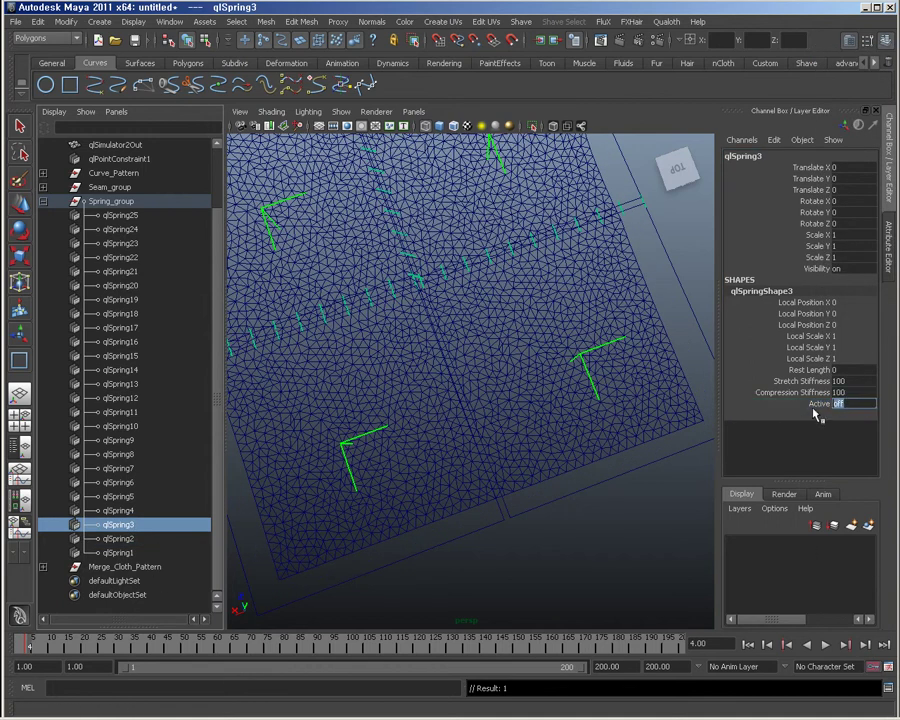
right_click(815, 412)
left_click(760, 70)
- Key qlSpring4's Active on at frame 4 and off at frame 5
left_click(118, 510)
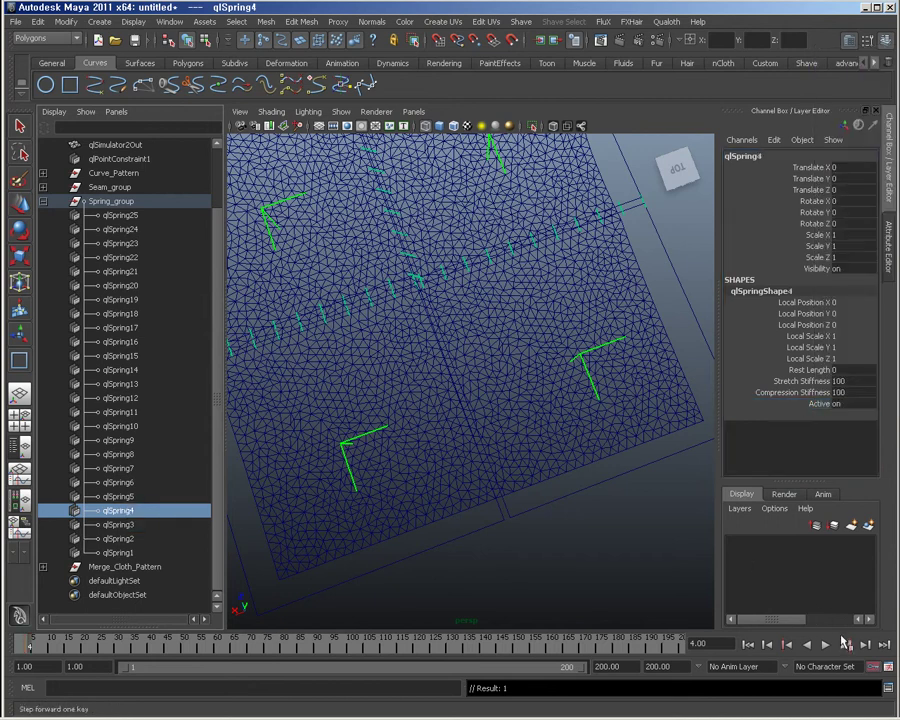
right_click(822, 405)
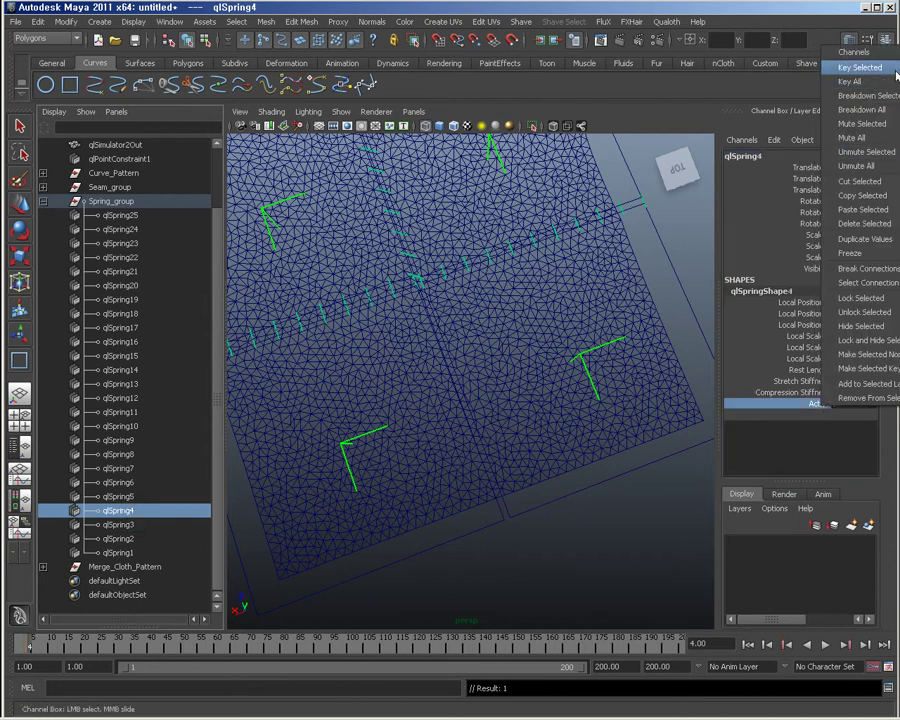
left_click(862, 67)
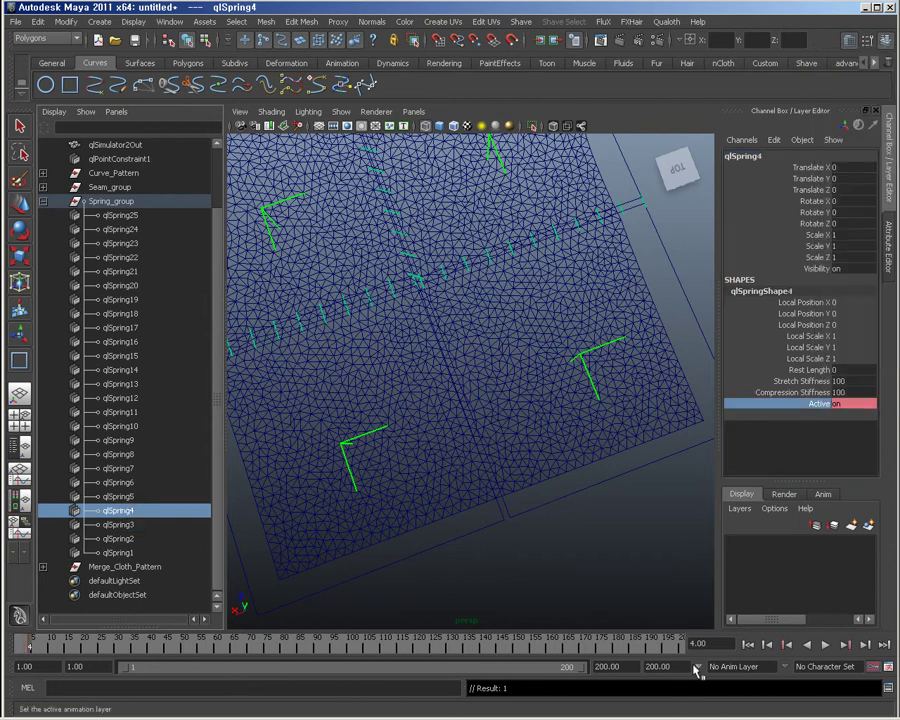
left_click(130, 540)
left_click(127, 497)
left_click(125, 511)
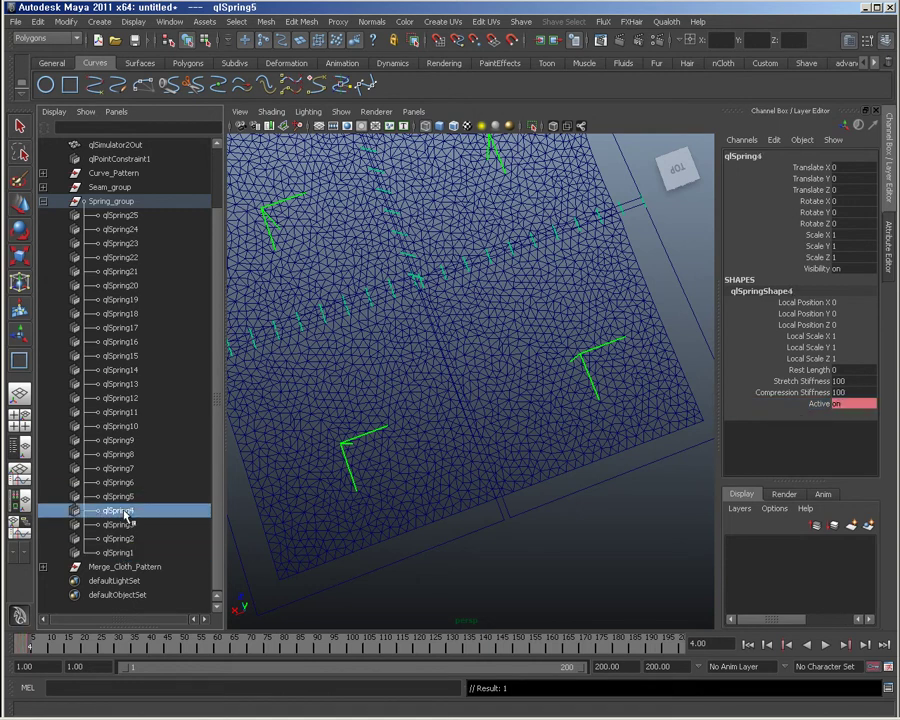
left_click(866, 645)
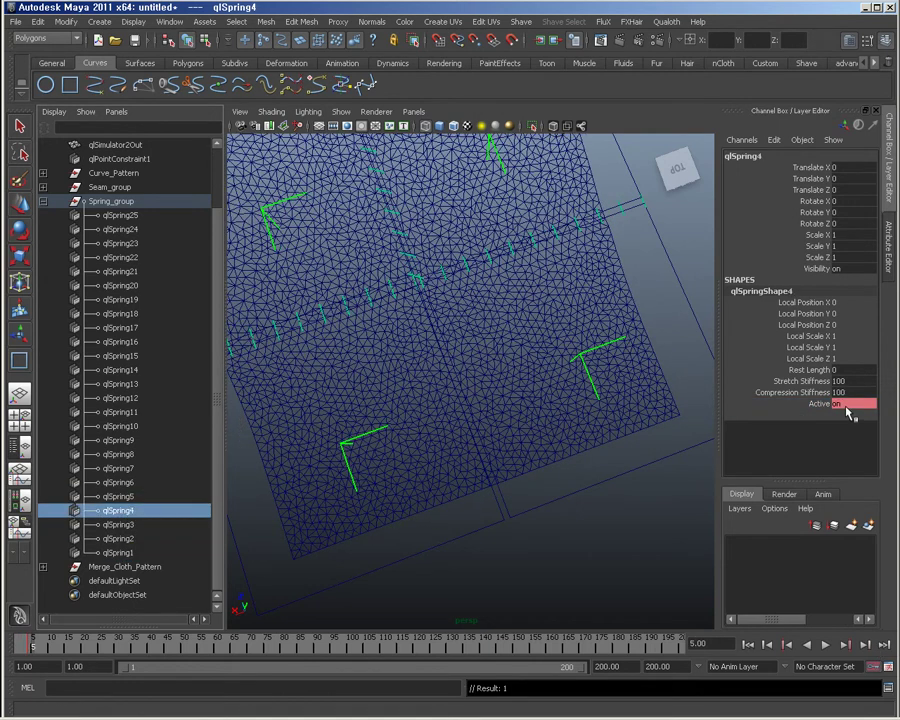
right_click_drag(826, 416, 848, 91)
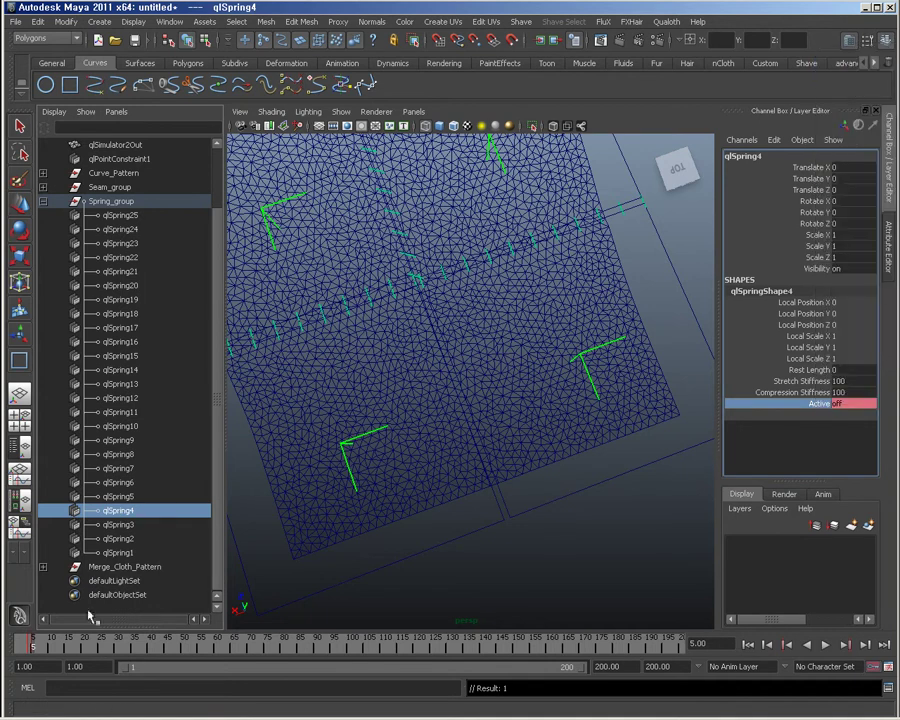
- Key qlSpring5's Active on at frame 5 and off at frame 6
left_click(118, 497)
right_click_drag(826, 404, 866, 68)
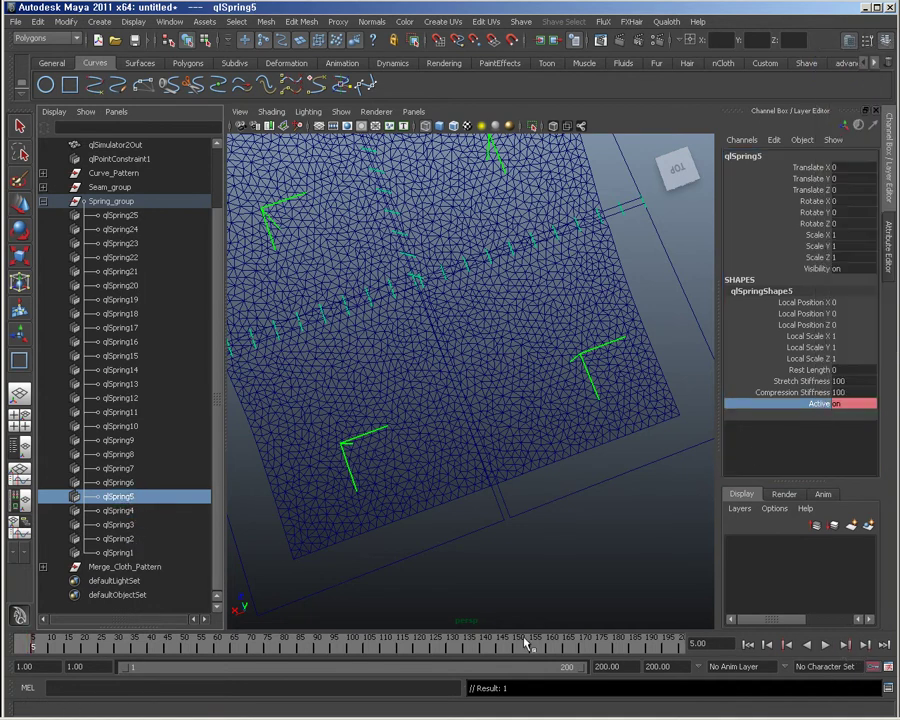
left_click(125, 498)
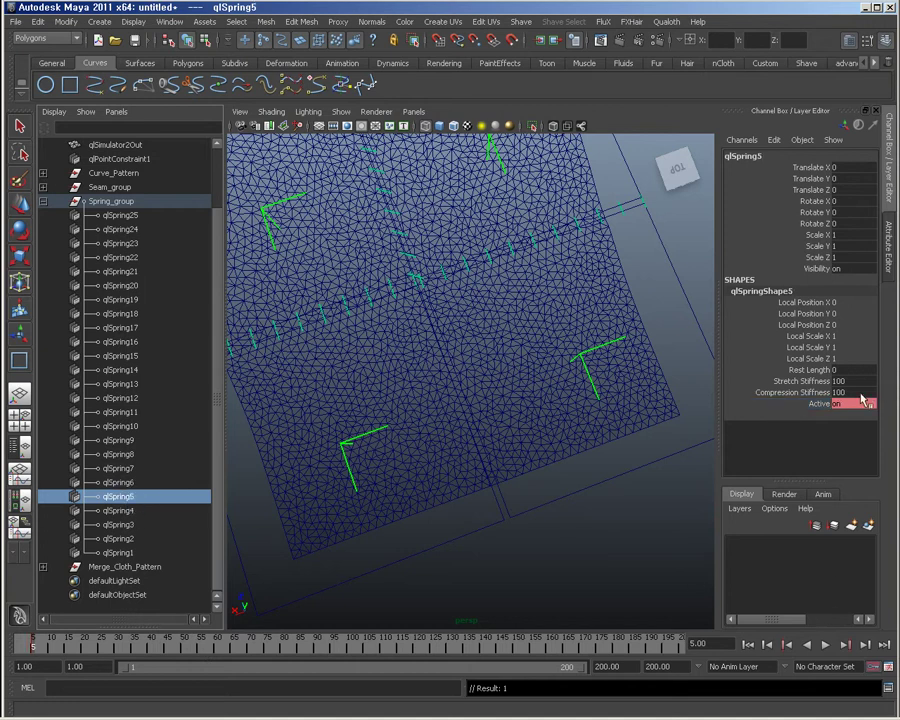
left_click(95, 511)
left_click(147, 497)
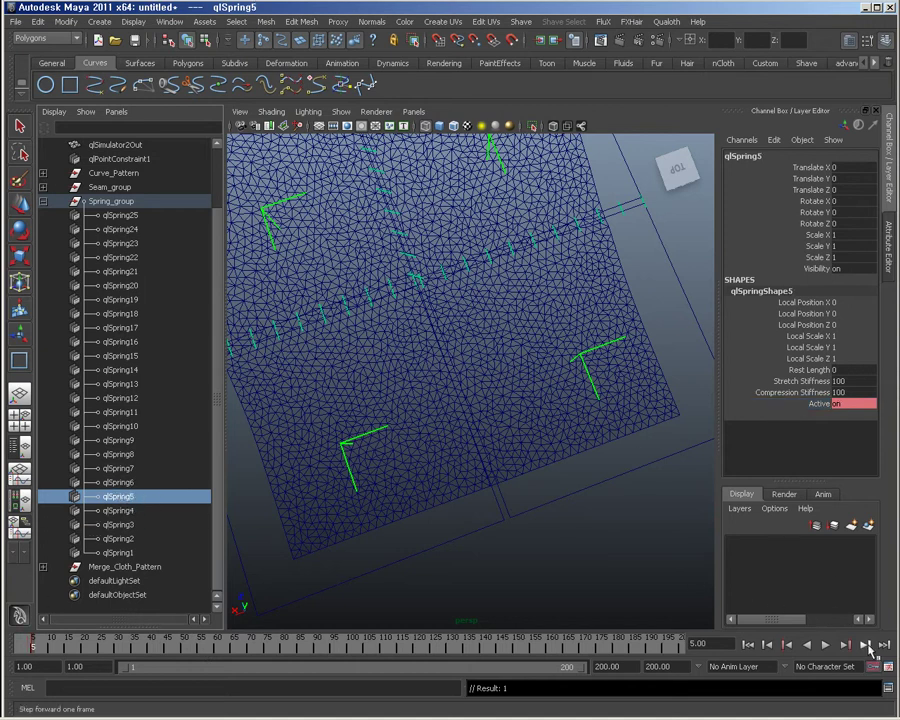
left_click(866, 645)
left_click(838, 404)
right_click(830, 404)
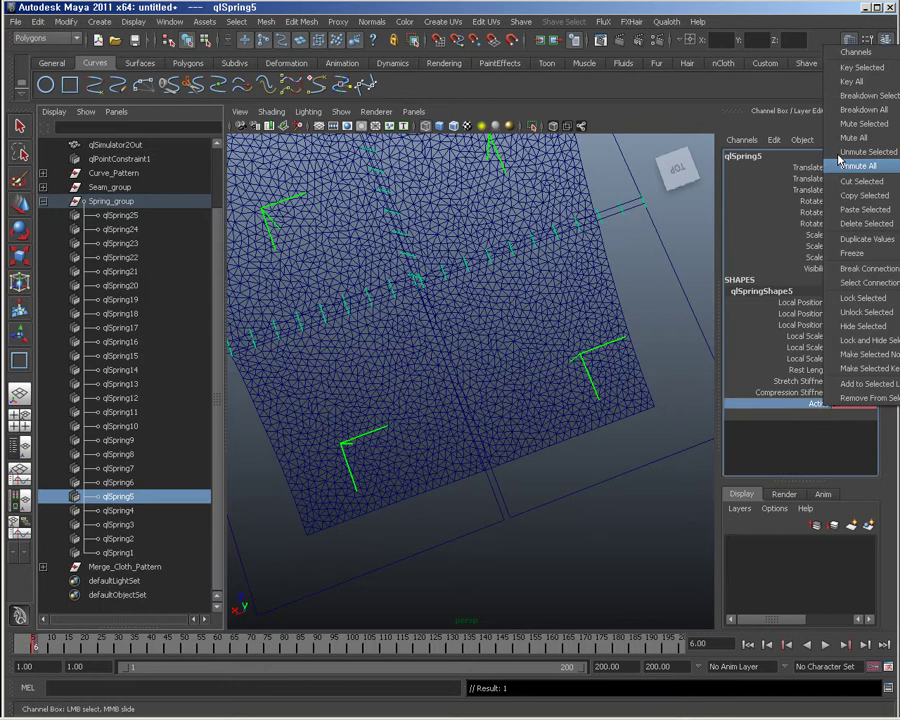
left_click(843, 66)
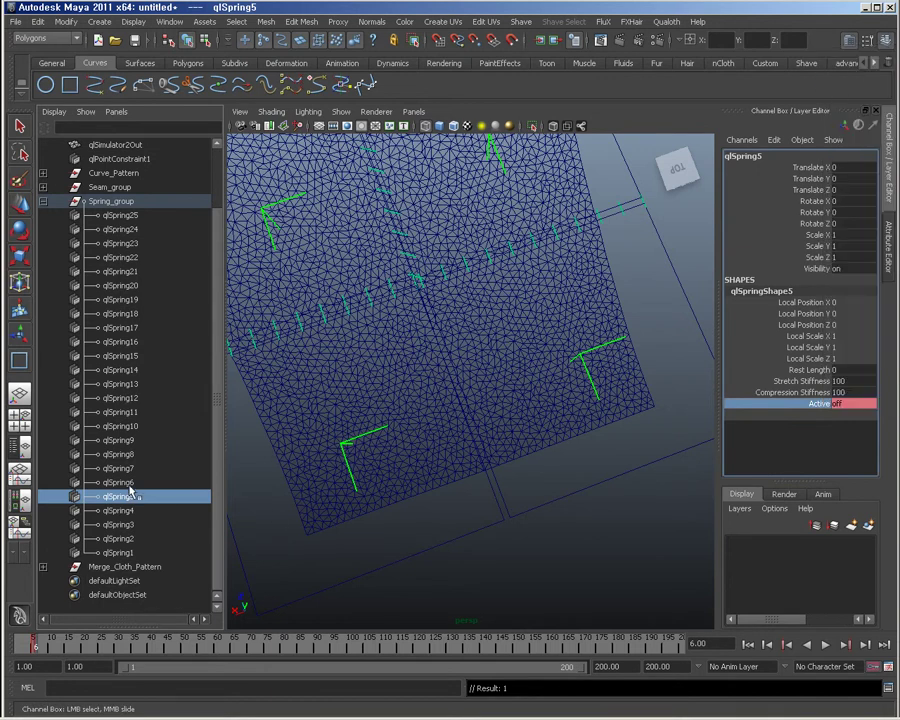
- Key Active on for qlSpring6–10 at frame 6 and off at frame 7
left_click(128, 484)
left_click(136, 428, "shift")
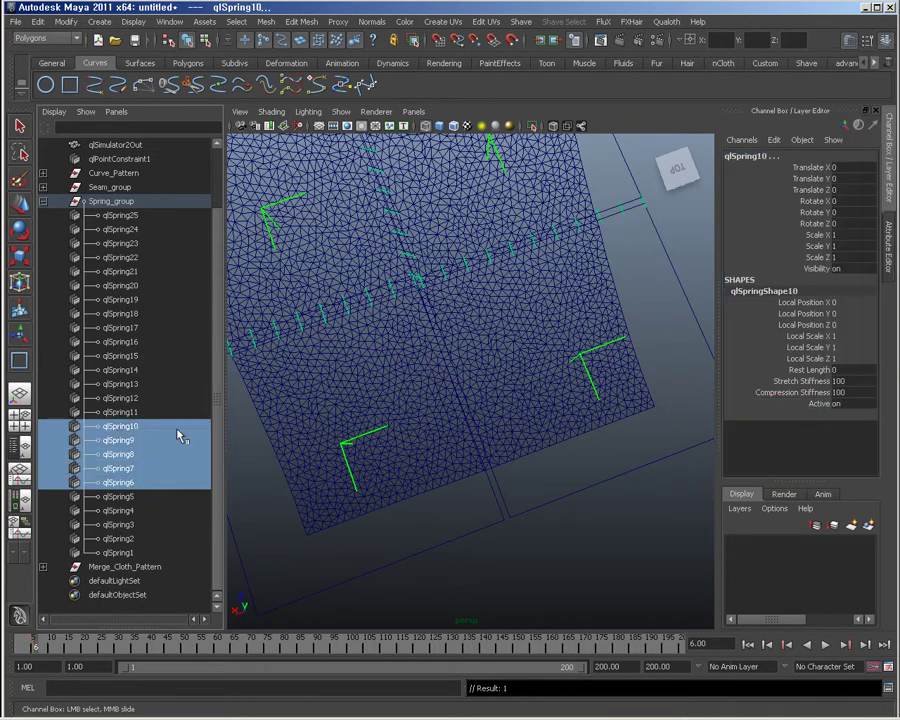
right_click(845, 400)
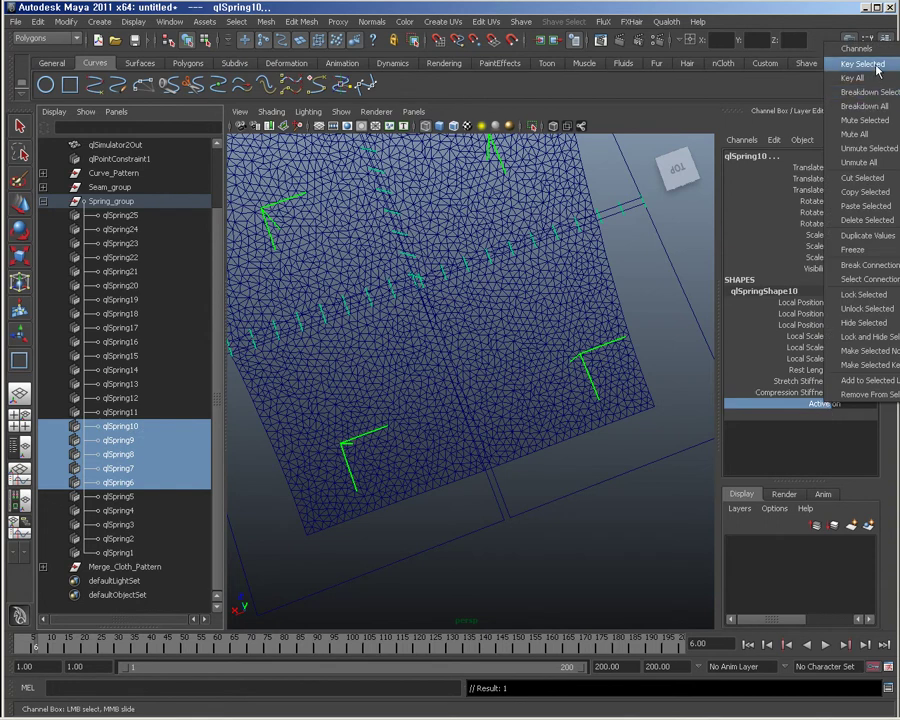
left_click(843, 62)
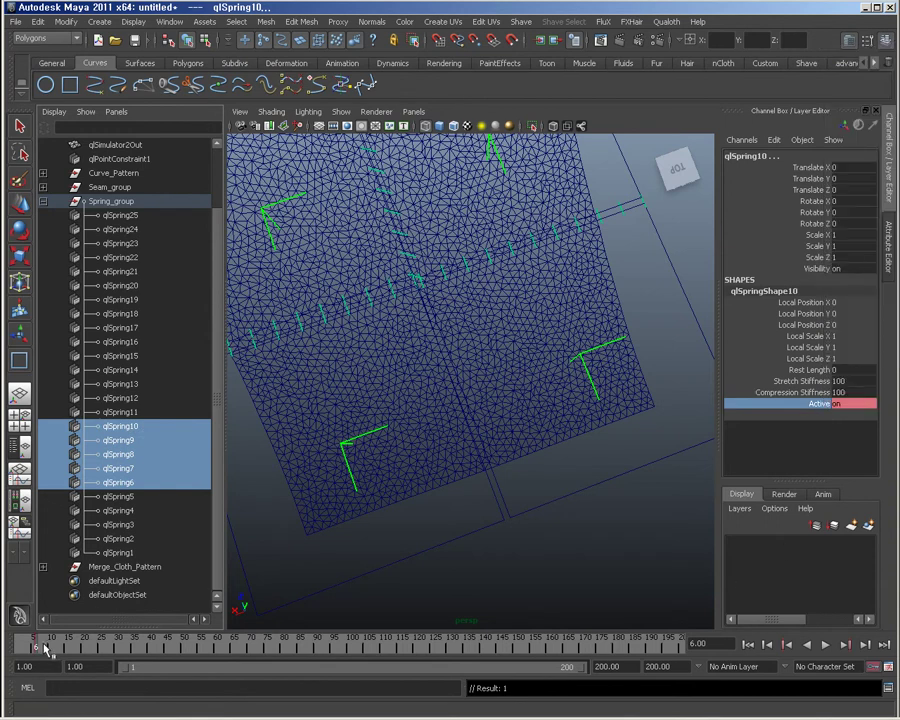
left_click(866, 646)
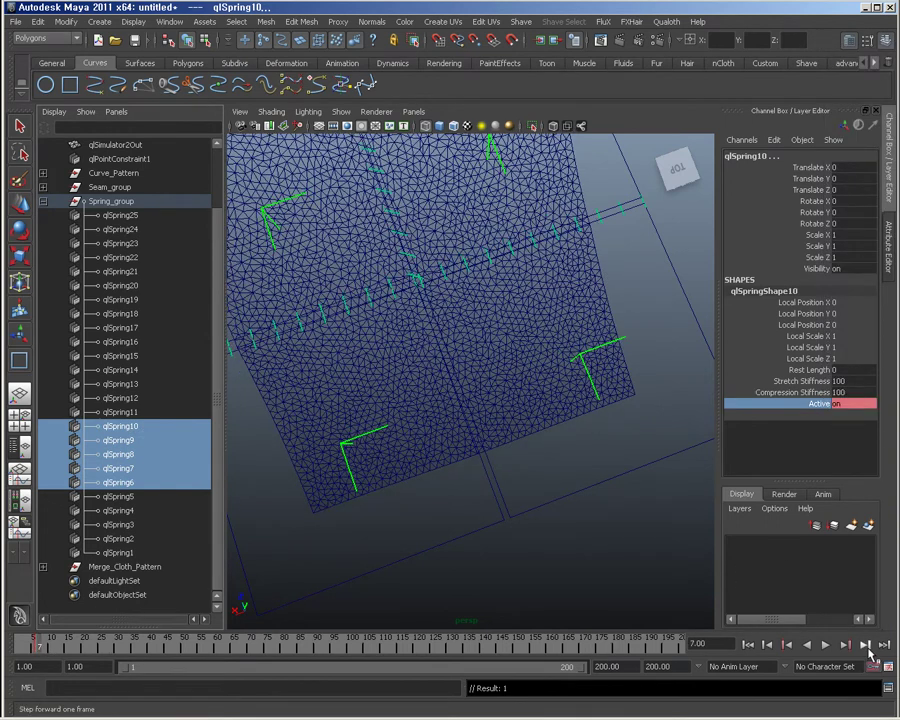
left_click(846, 403)
right_click(826, 404)
left_click(876, 70)
- Key Active for qlSpring11–18 at frame 7 and again at frame 8
left_click(123, 413)
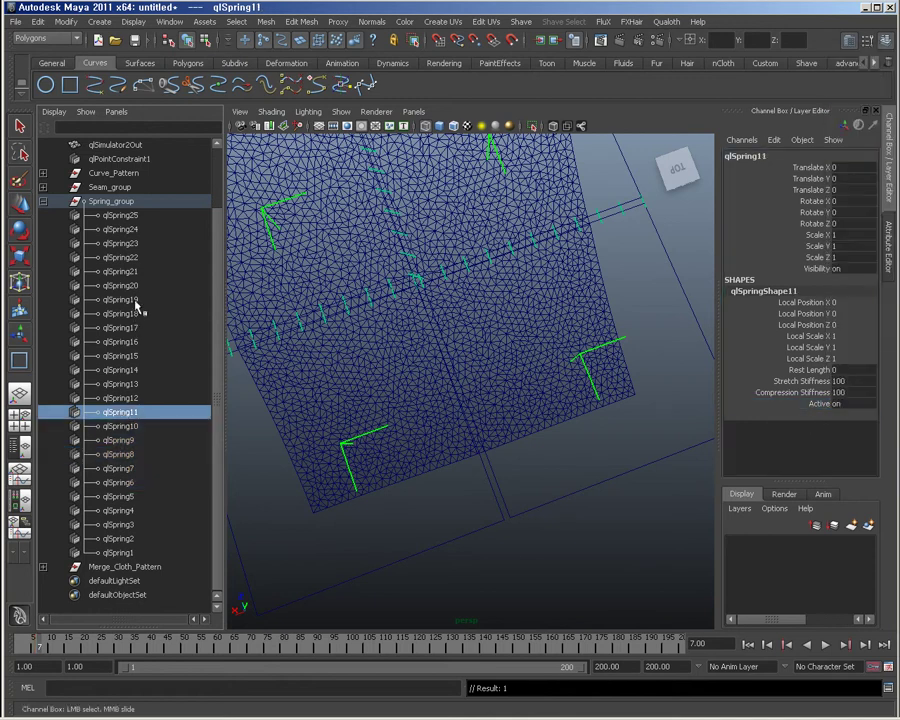
left_click(120, 285, "shift")
left_click(140, 412)
left_click(135, 315, "shift")
left_click(765, 404)
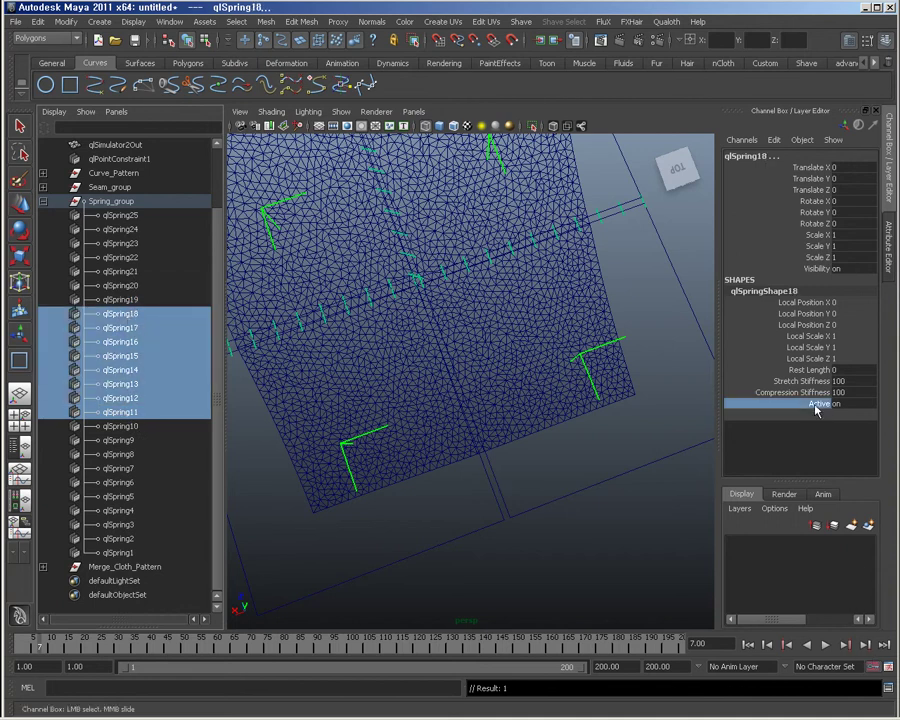
right_click(765, 404)
left_click(747, 62)
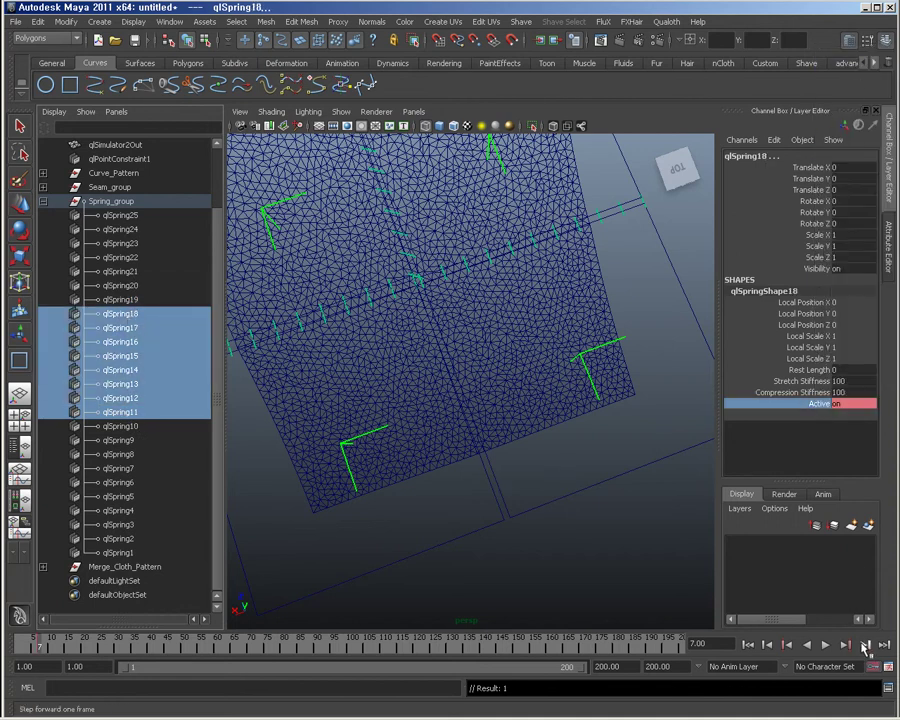
left_click(866, 645)
left_click(840, 404)
right_click(822, 408)
left_click(850, 90)
- Key Active on for qlSpring19–25, then key it again at frame 9
left_click(118, 300)
left_click(120, 215, "shift")
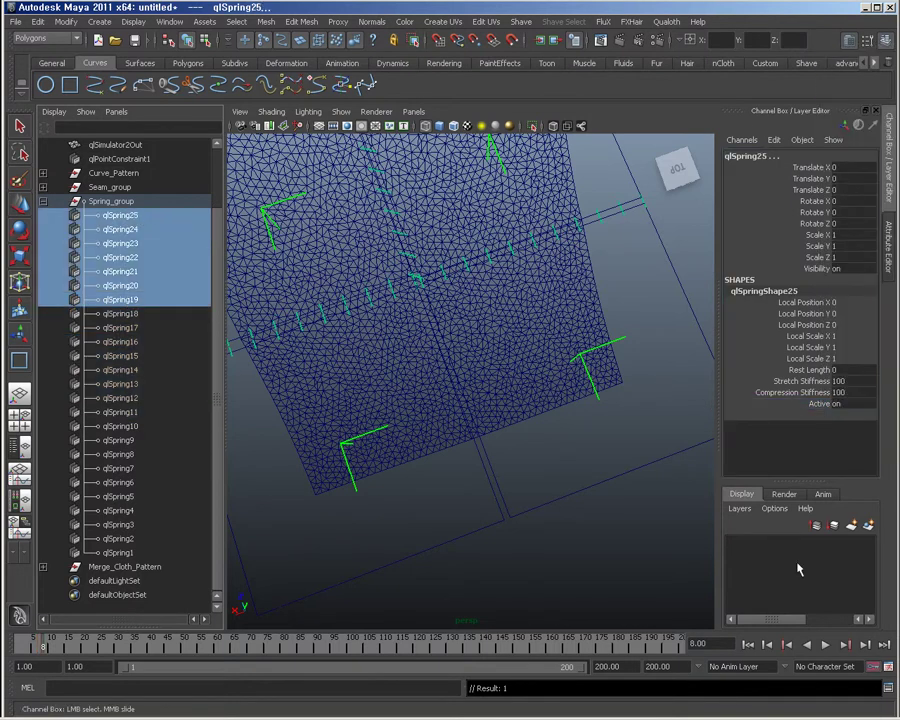
right_click(822, 407)
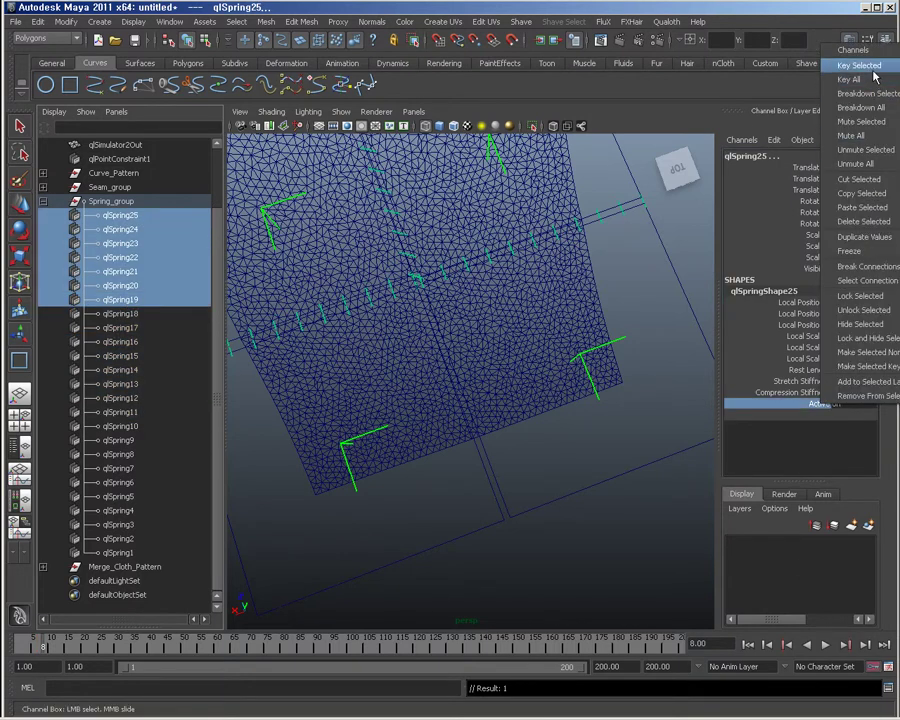
left_click(800, 63)
left_click(47, 645)
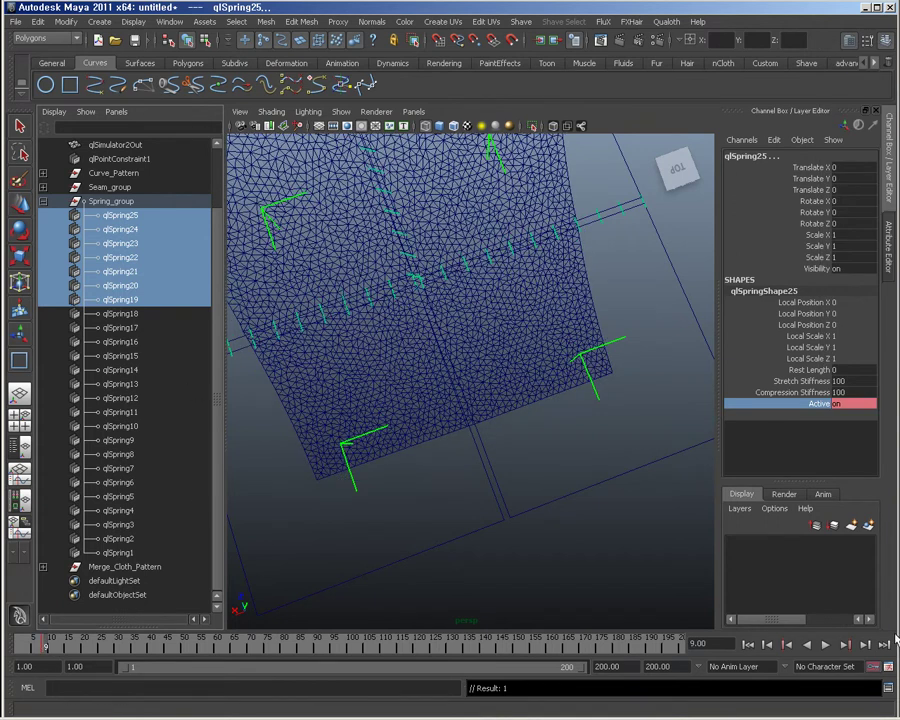
left_click(848, 405)
right_click(826, 417)
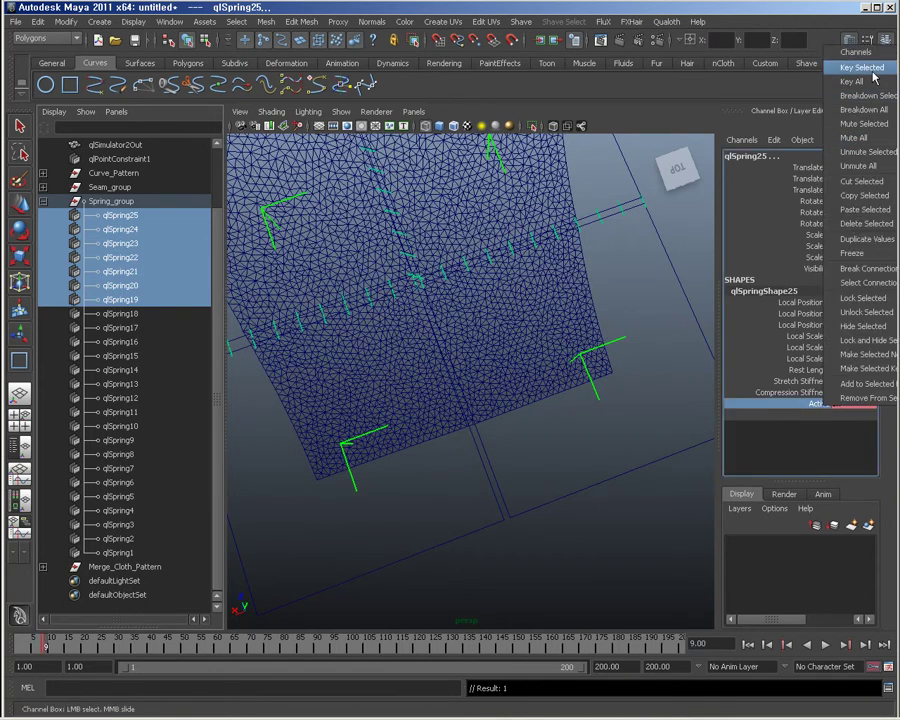
left_click(844, 72)
left_click(532, 357)
left_click(666, 21)
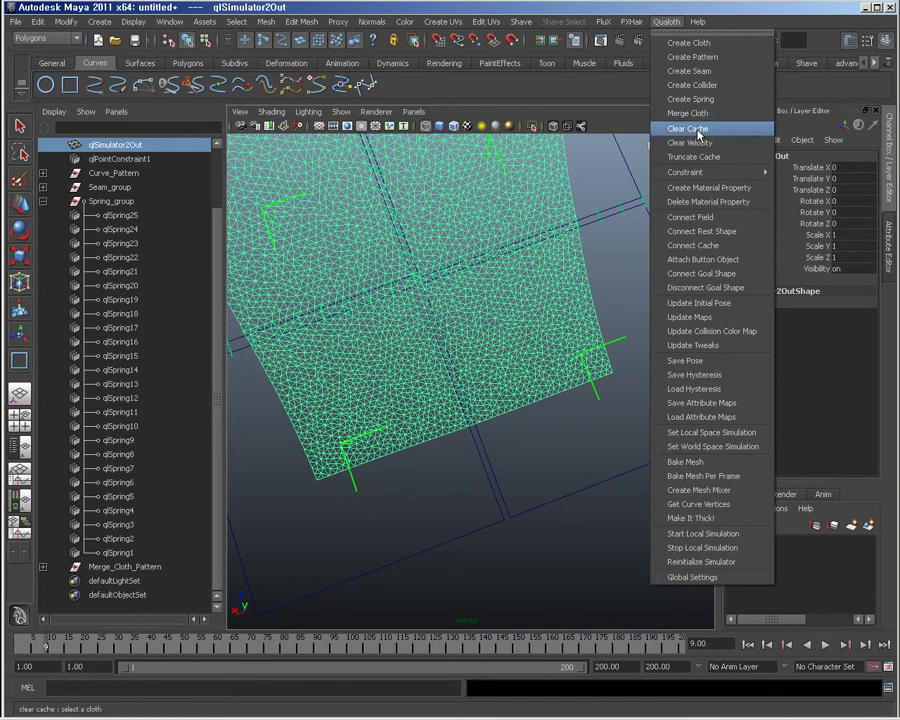
- Clear the Qualoth cache and hide the Curve_Pattern and Seam_group groups
left_click(684, 124)
left_click_drag(519, 296, 337, 332, "alt")
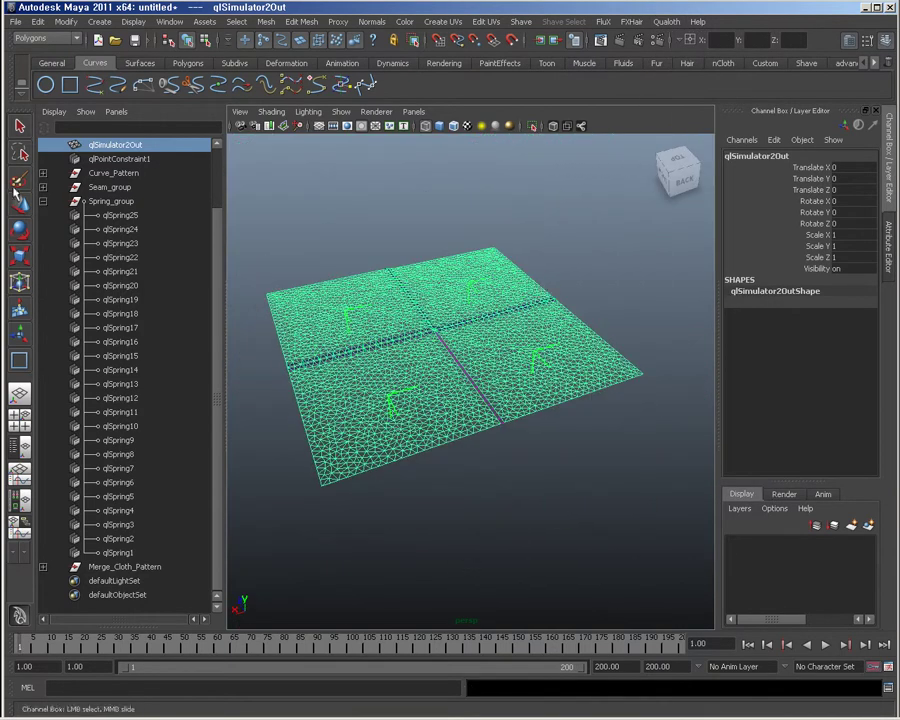
left_click(351, 244)
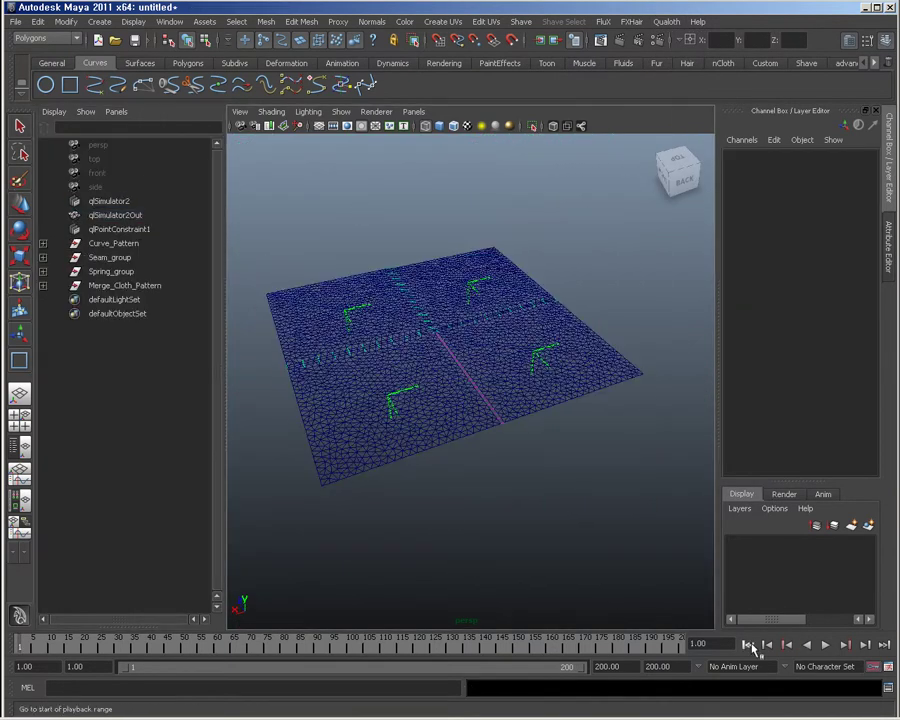
left_click(124, 243)
key("ctrl+h")
left_click(122, 258)
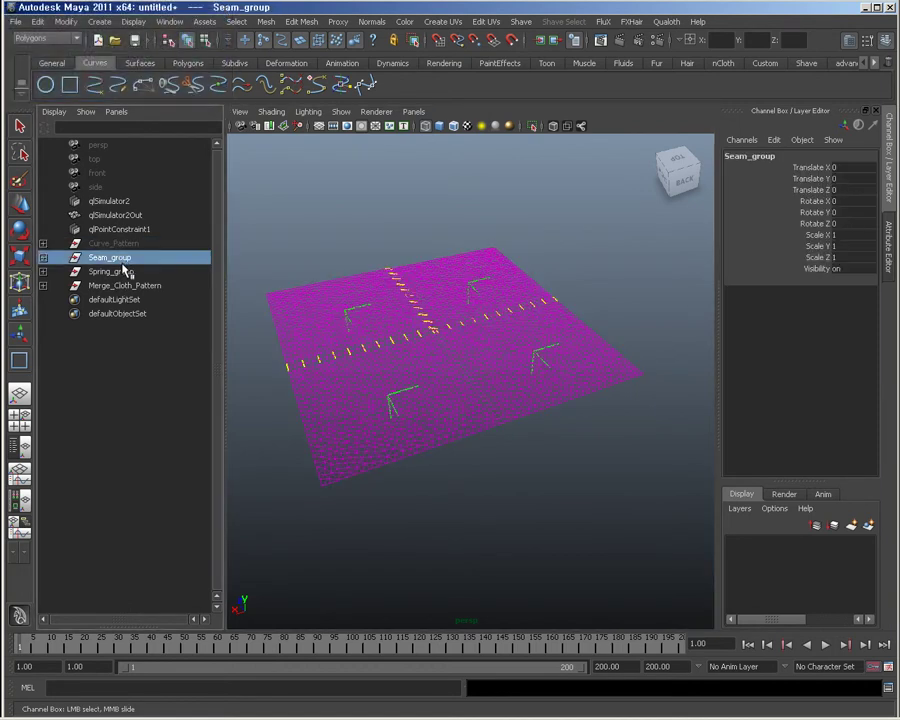
key("ctrl+h")
left_click(125, 272)
left_click(125, 286)
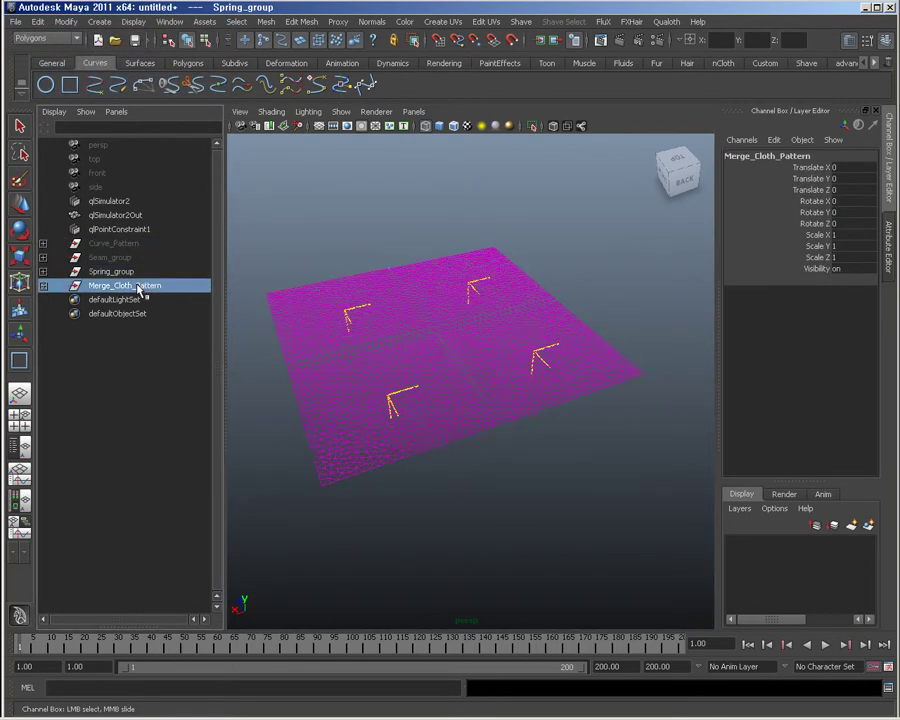
left_click(194, 404)
- Play the cloth simulation, stop at frame 36, and inspect the cloth from the right
left_click(826, 646)
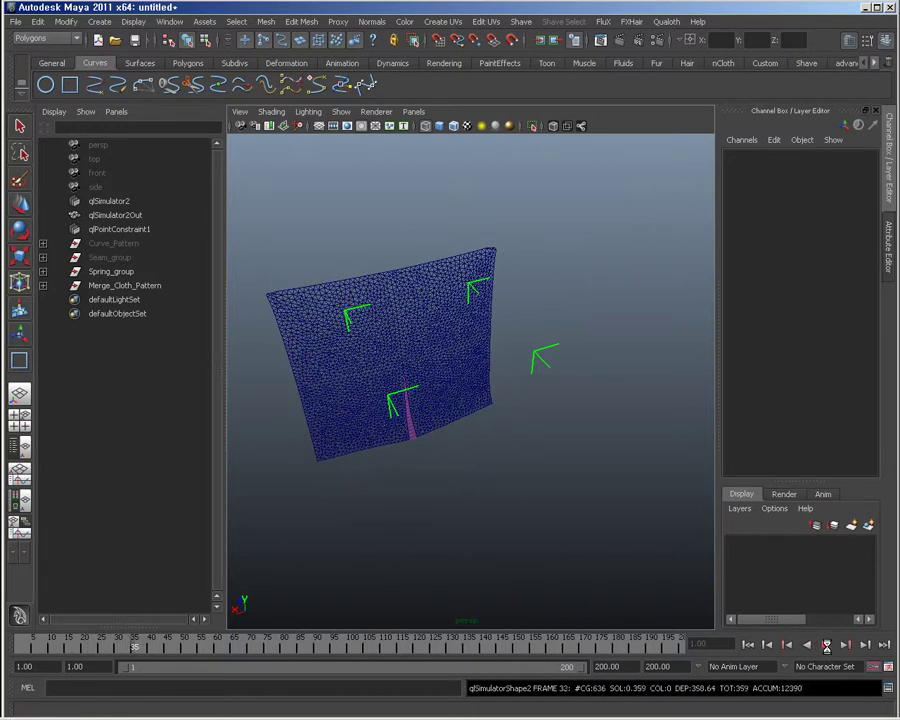
left_click(826, 646)
mouse_move(456, 364)
left_mouse_down("alt")
mouse_move(497, 376)
mouse_move(480, 311)
mouse_move(528, 388)
mouse_move(586, 386)
mouse_move(458, 198)
left_mouse_up("alt")
left_click(426, 311)
left_click(458, 198)
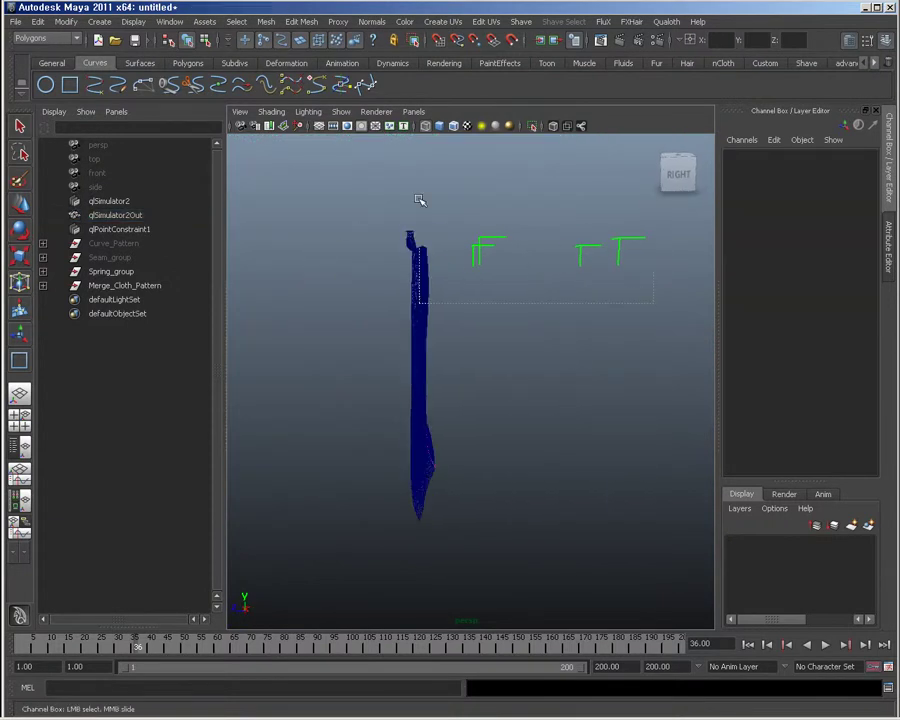
- Hide Merge_Cloth_Pattern and view the hanging cloth shaded from several angles
left_click(121, 232)
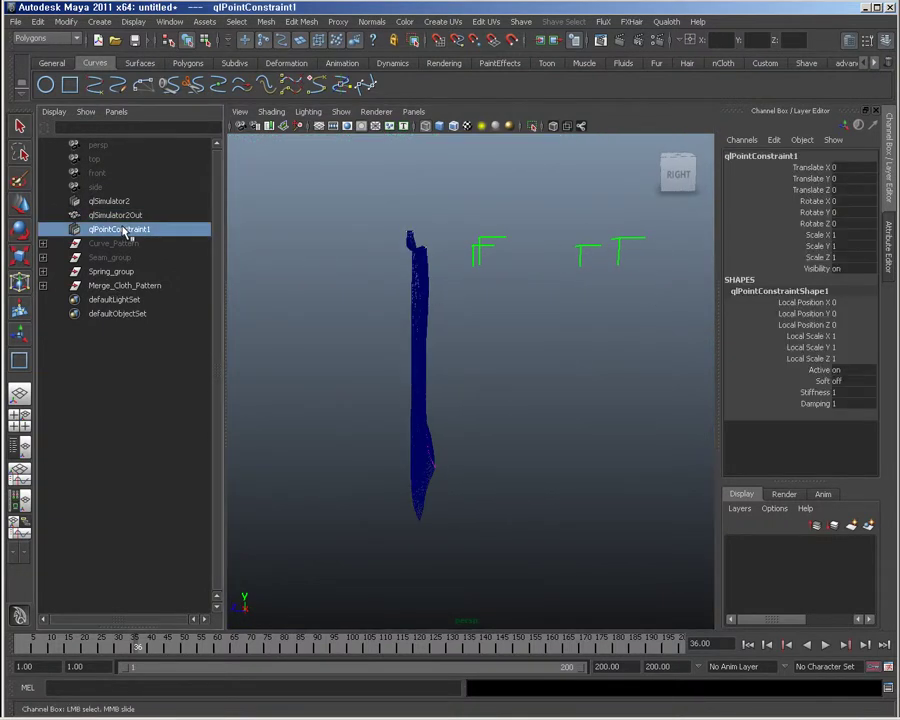
left_click(110, 272)
left_click(118, 287)
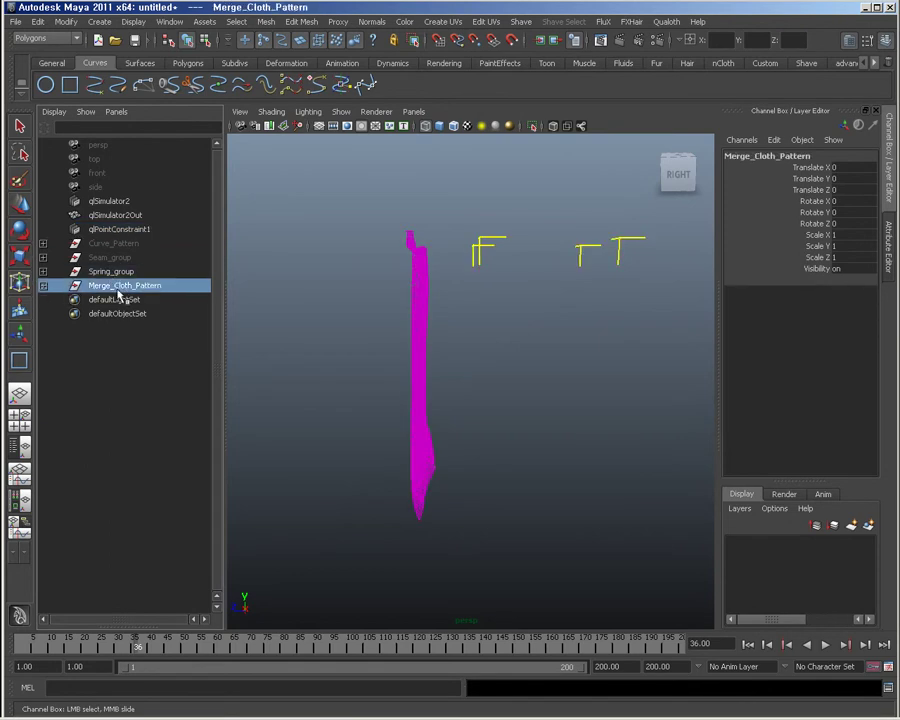
key("ctrl+h")
left_click_drag(414, 291, 458, 291, "alt")
key("5")
left_click_drag(540, 297, 550, 337, "alt")
scroll(550, 337, "up", 3)
scroll(530, 410, "down", 3)
mouse_move(530, 410)
left_mouse_down("alt")
mouse_move(578, 347)
mouse_move(612, 268)
left_mouse_up("alt")
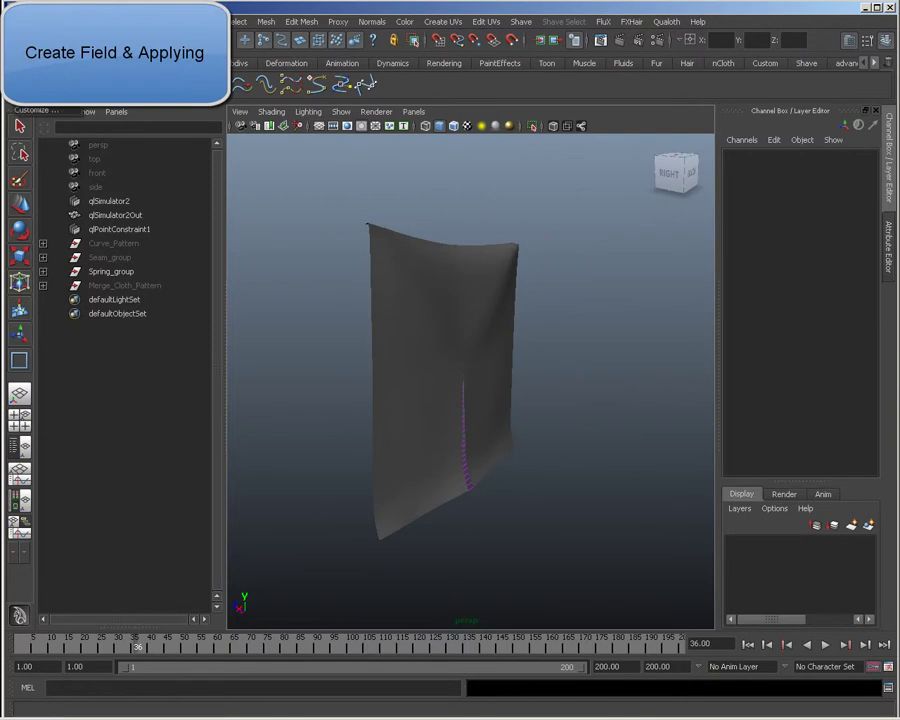
- Create a turbulence field with Frequency 18.943 from the Dynamics Fields menu
key("F5")
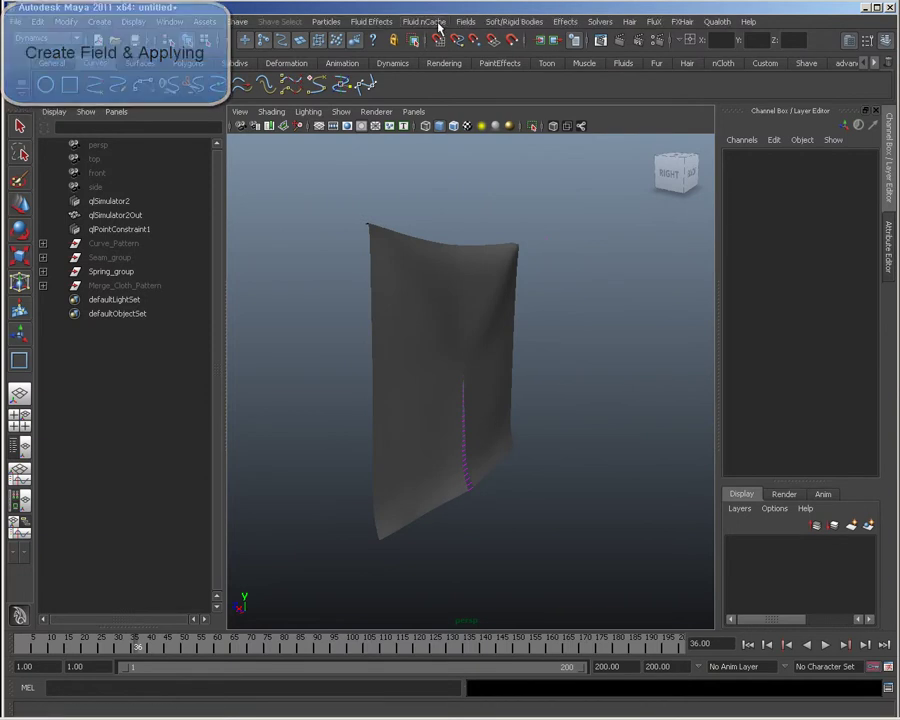
left_click(466, 21)
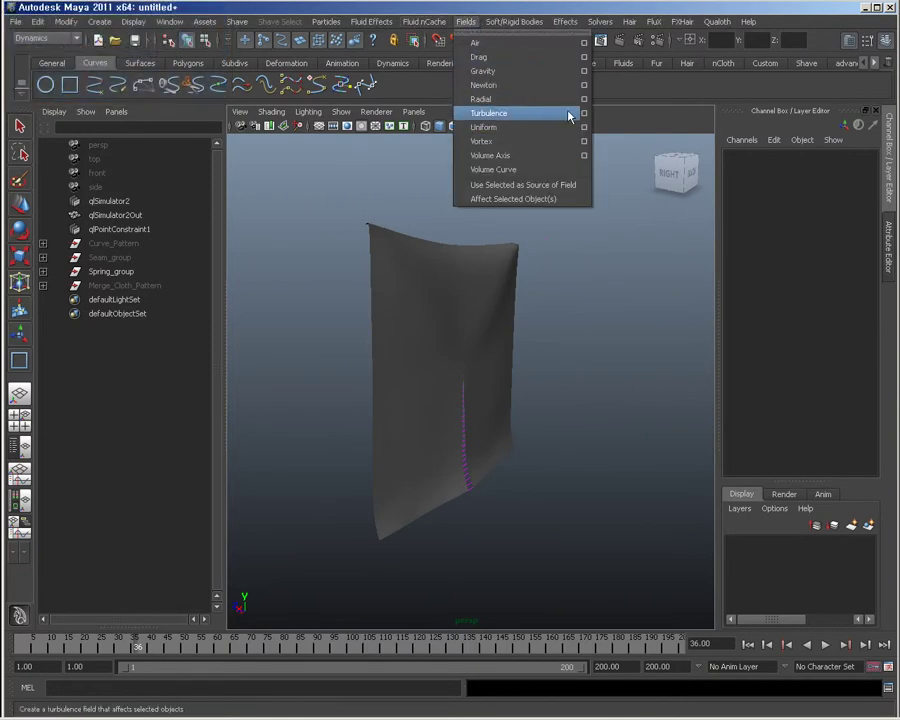
left_click(584, 113)
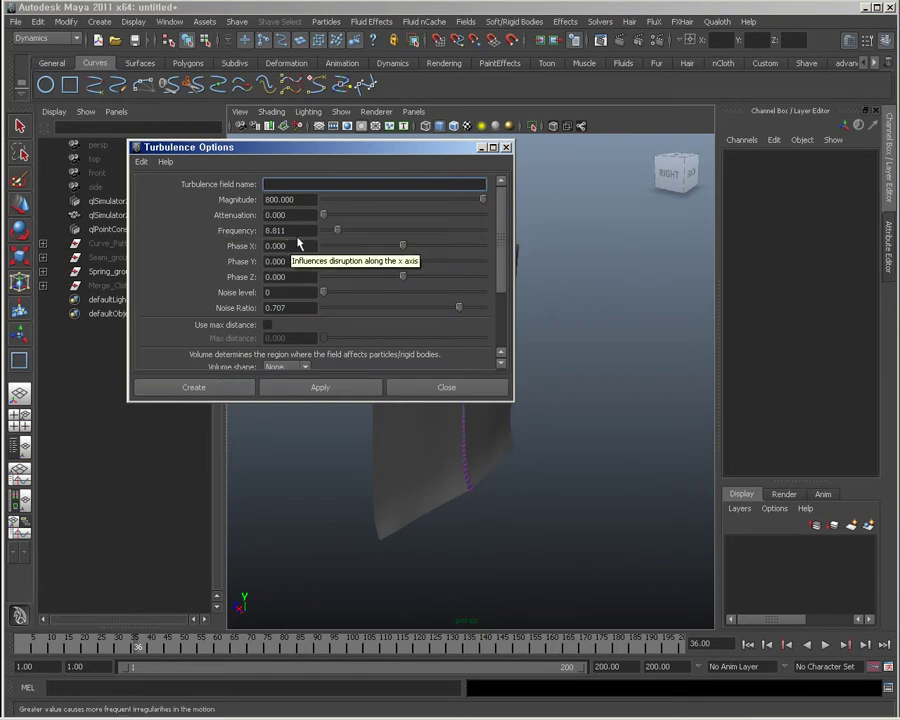
left_click_drag(338, 231, 353, 231)
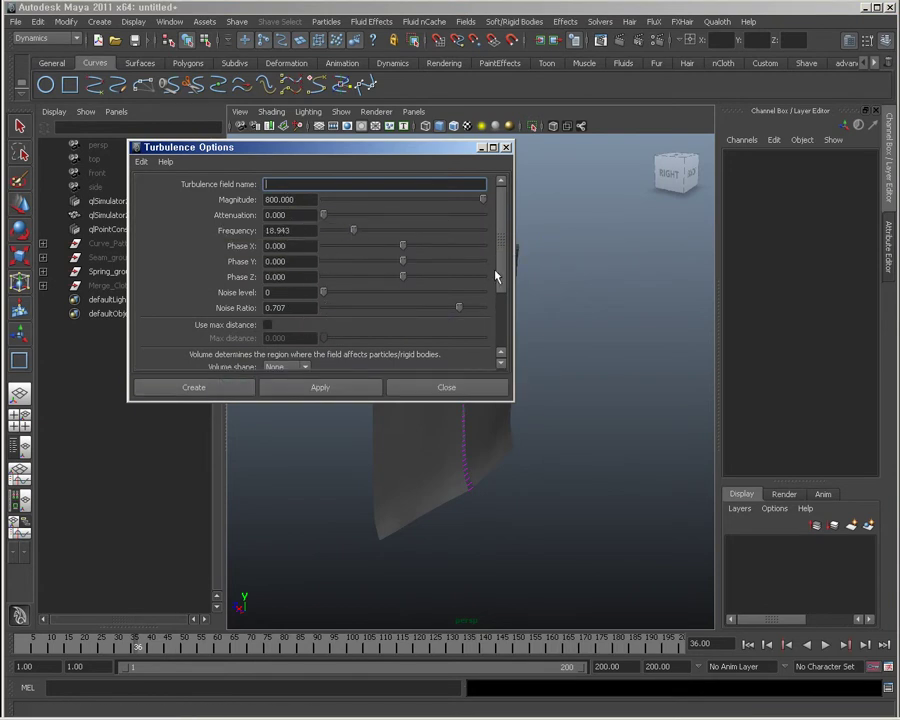
scroll(490, 341, "down", 3)
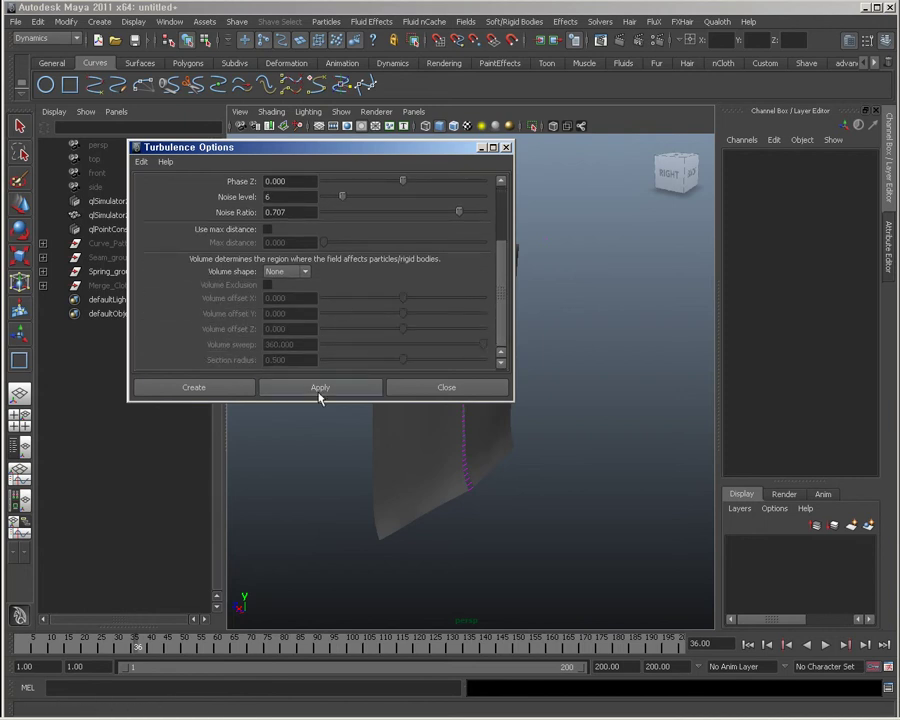
left_click(193, 387)
- Select the cloth's vertices plus turbulenceField1 and apply Qualoth Connect Field
left_click(475, 311)
right_click(475, 311)
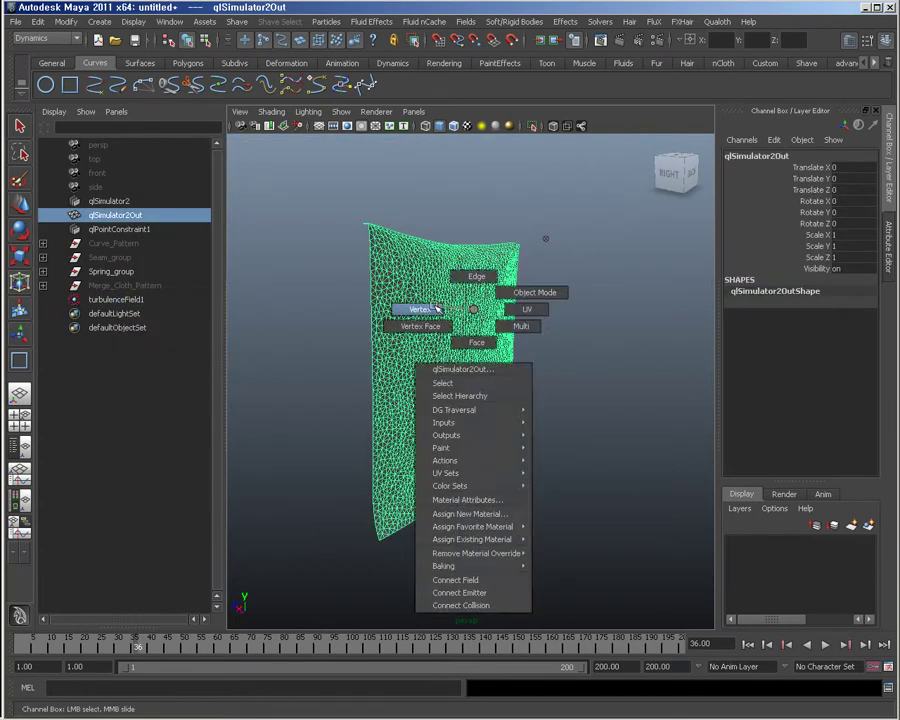
left_click(443, 309)
mouse_move(443, 309)
left_mouse_down("alt")
mouse_move(556, 385)
mouse_move(546, 378)
left_mouse_up("alt")
left_click_drag(398, 490, 480, 410)
left_click_drag(393, 290, 387, 219)
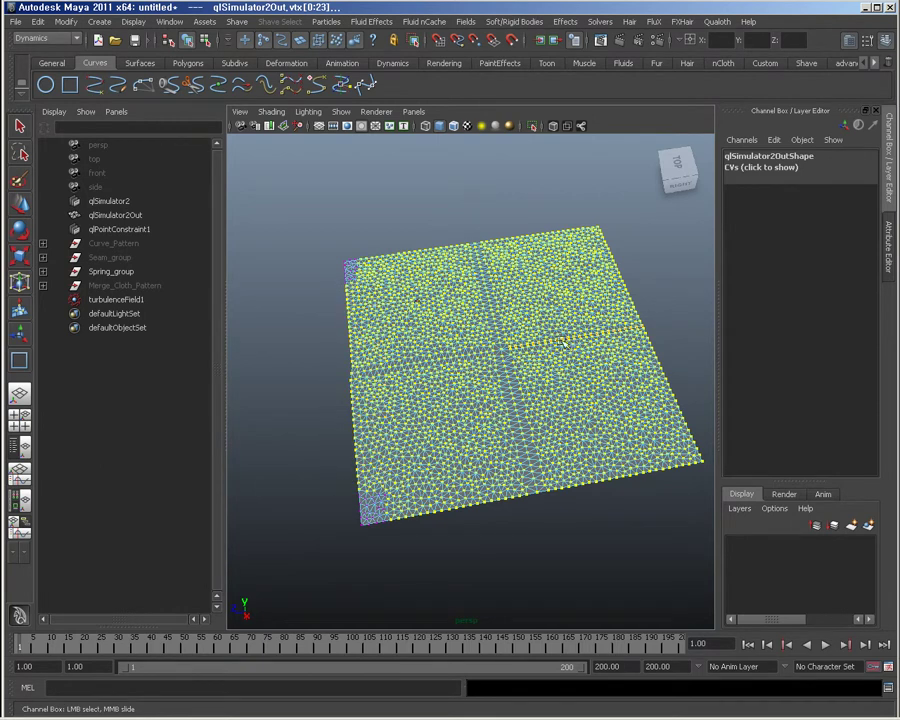
left_click_drag(467, 494, 174, 300, "alt")
left_click(125, 300)
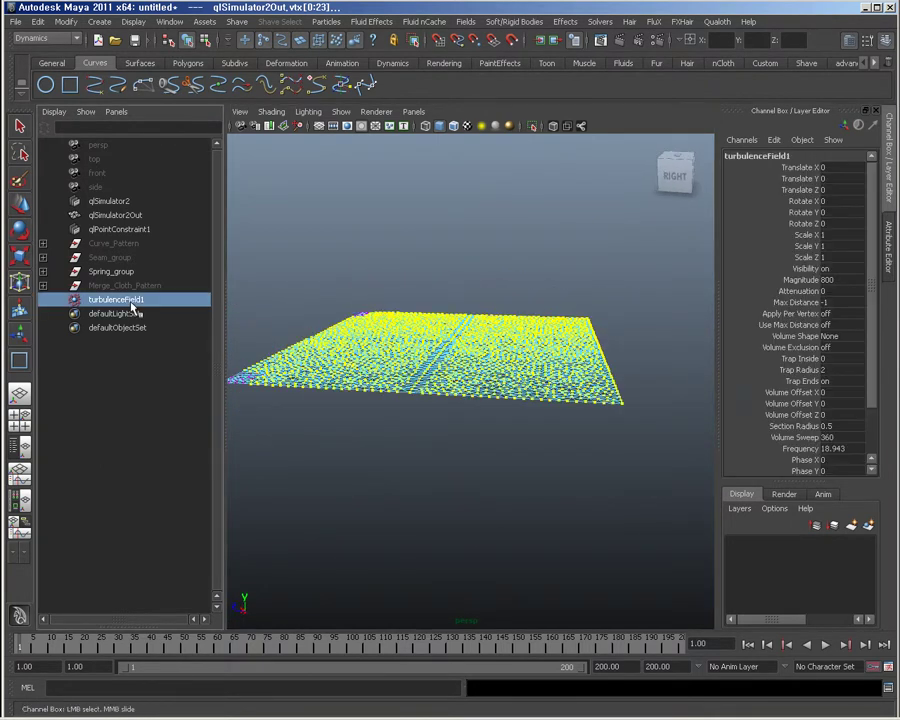
left_click(715, 21)
left_click(763, 215)
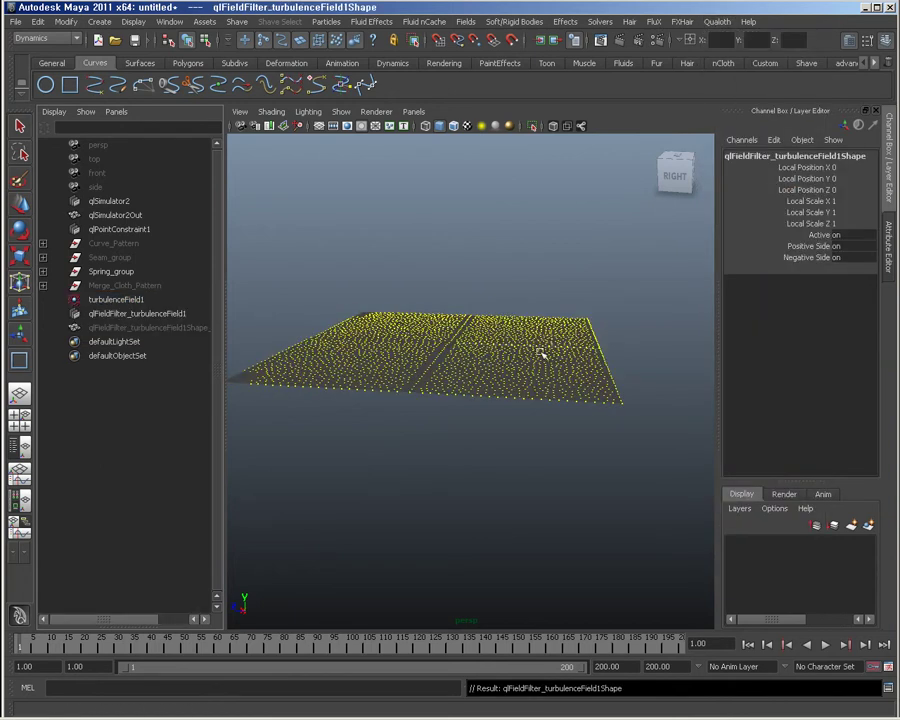
- Clear the Qualoth cache on the cloth mesh qlSimulator2Out
left_click(522, 373)
left_click(715, 21)
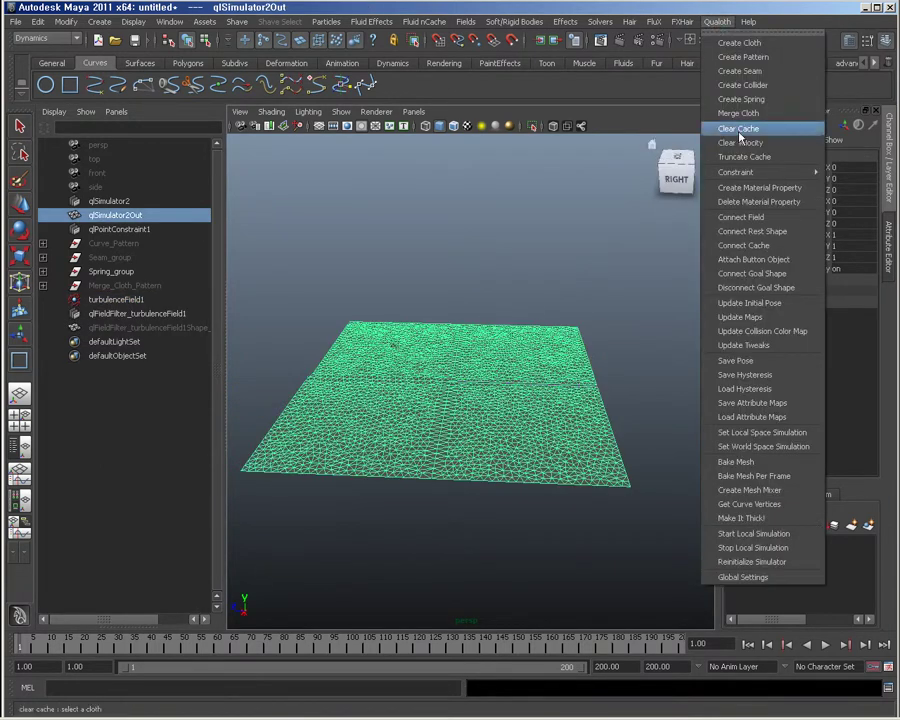
left_click(740, 131)
- Set both the playback end and animation end frames to 100
type("100")
key("Tab")
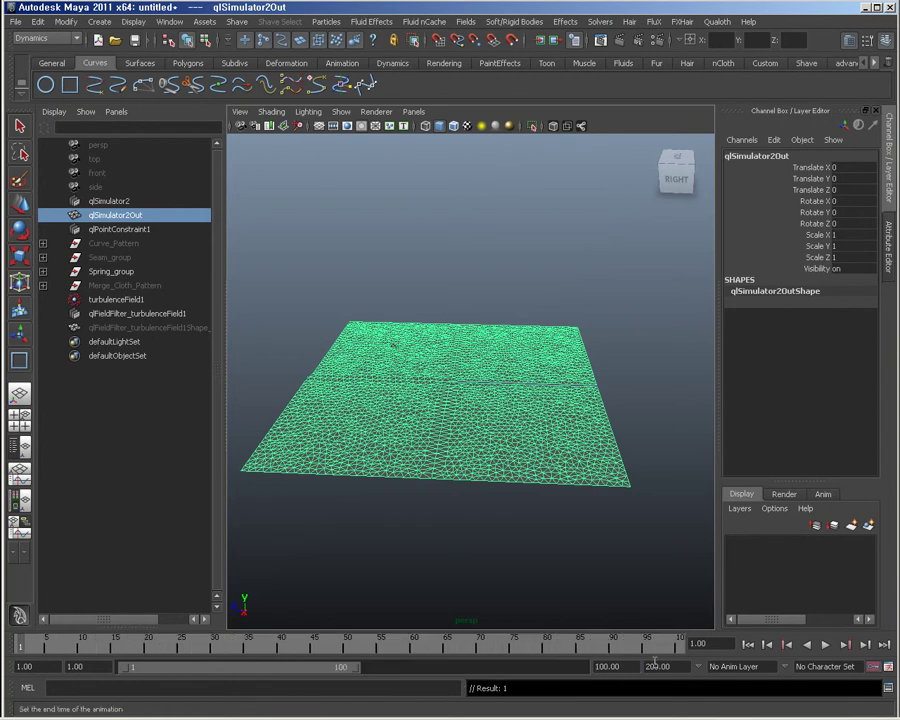
type("100")
key("Return")
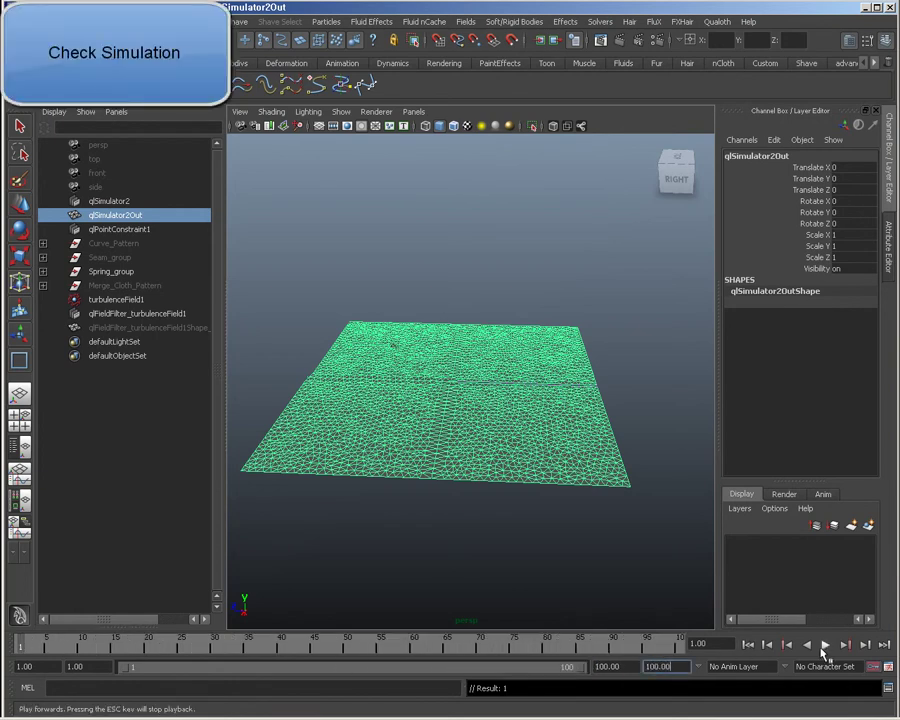
- Play the simulation to watch the turbulence blow the cloth, then stop and scrub back to the start
left_click(823, 646)
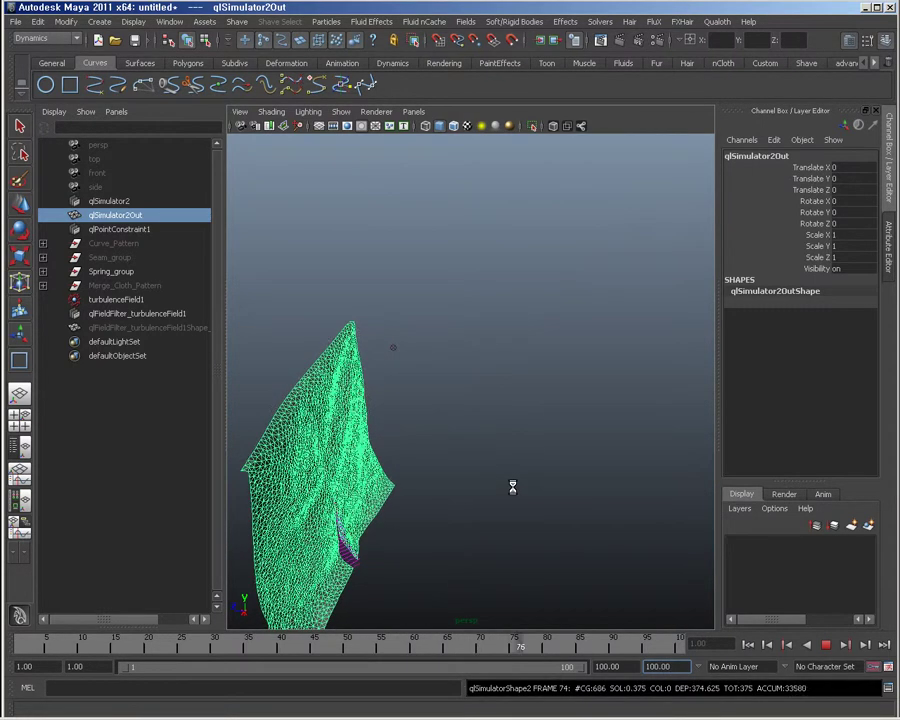
key("Escape")
mouse_move(522, 644)
left_mouse_down()
mouse_move(20, 644)
mouse_move(300, 650)
mouse_move(30, 655)
mouse_move(230, 650)
mouse_move(20, 646)
left_mouse_up()
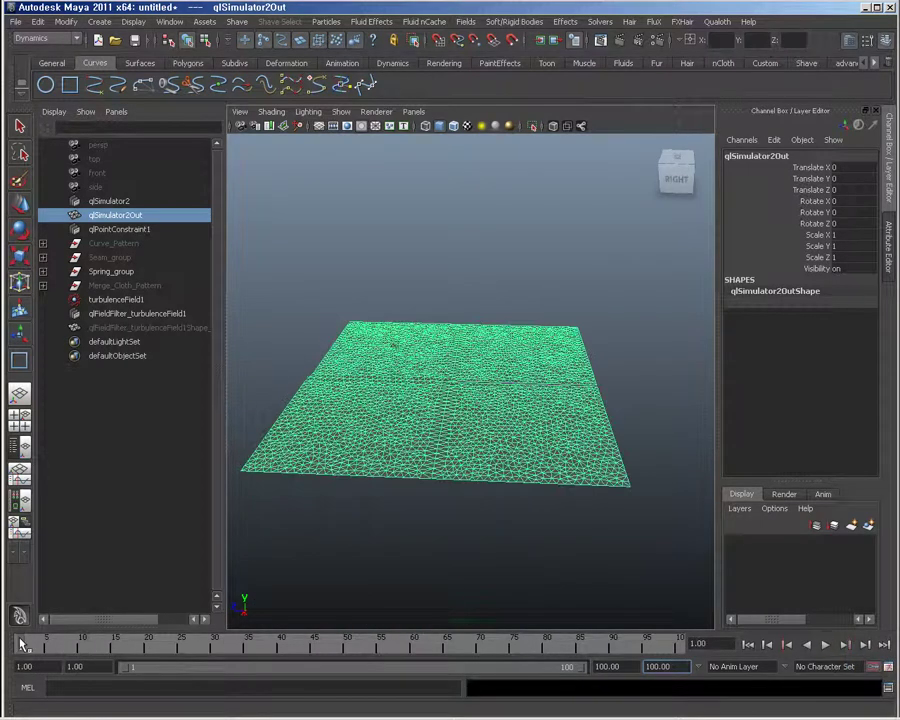